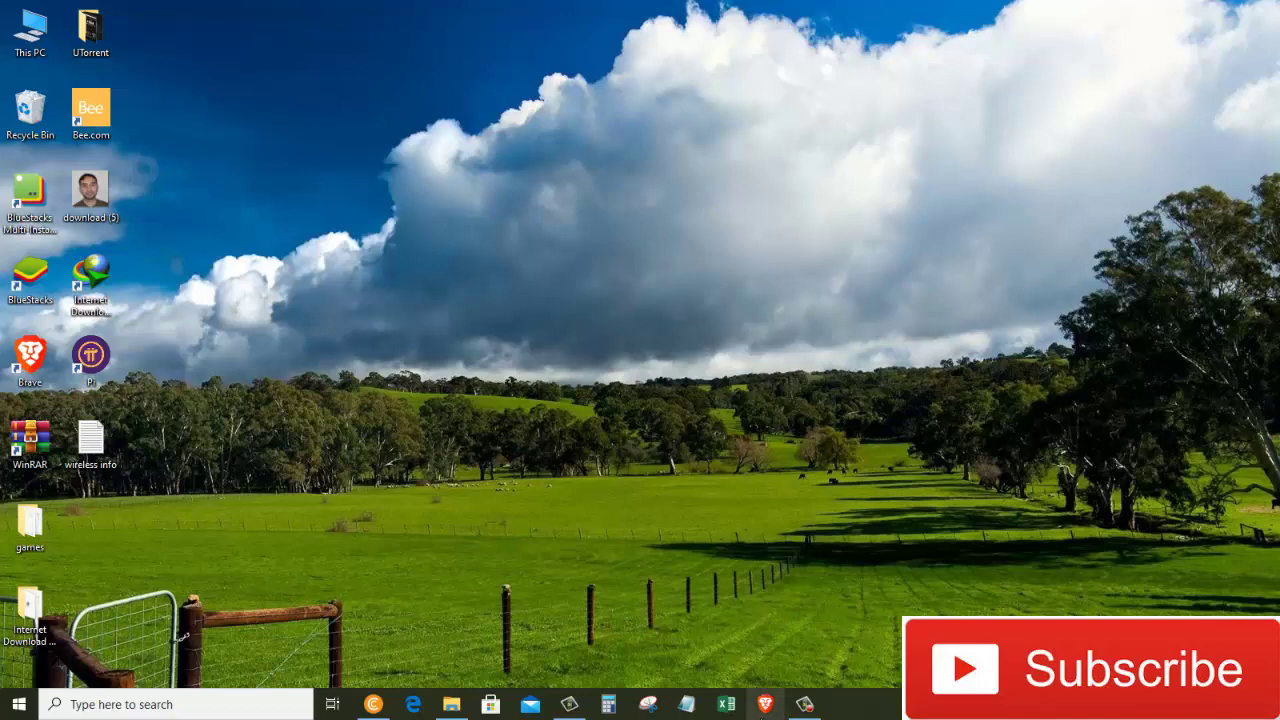
Open a new Brave private window, dismiss the default-browser prompt and load office.com.
right_click(765, 704)
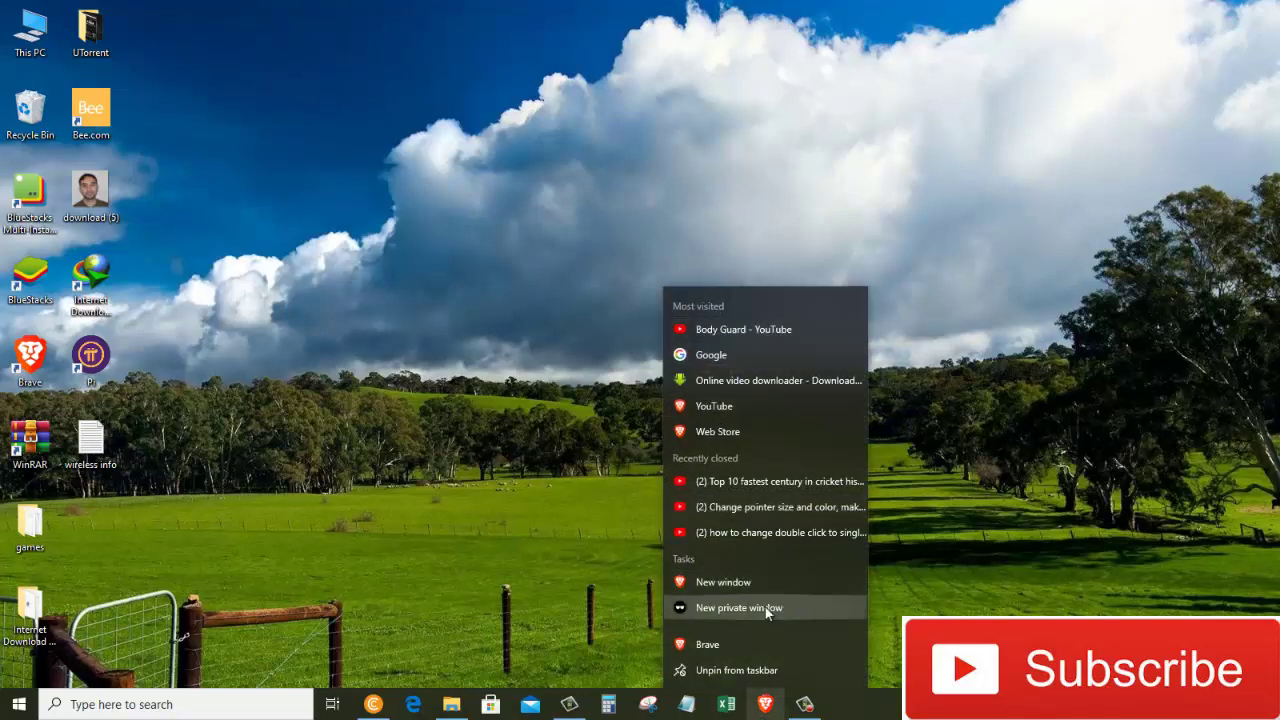
click(765, 607)
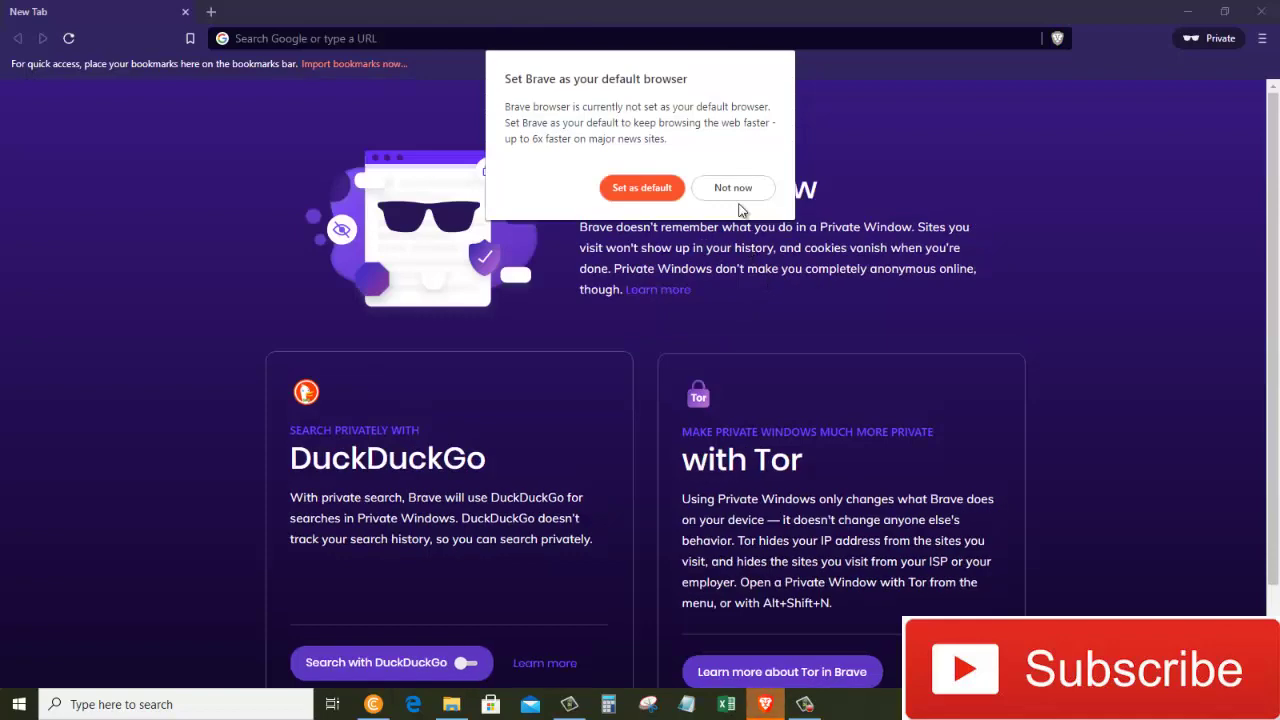
click(738, 190)
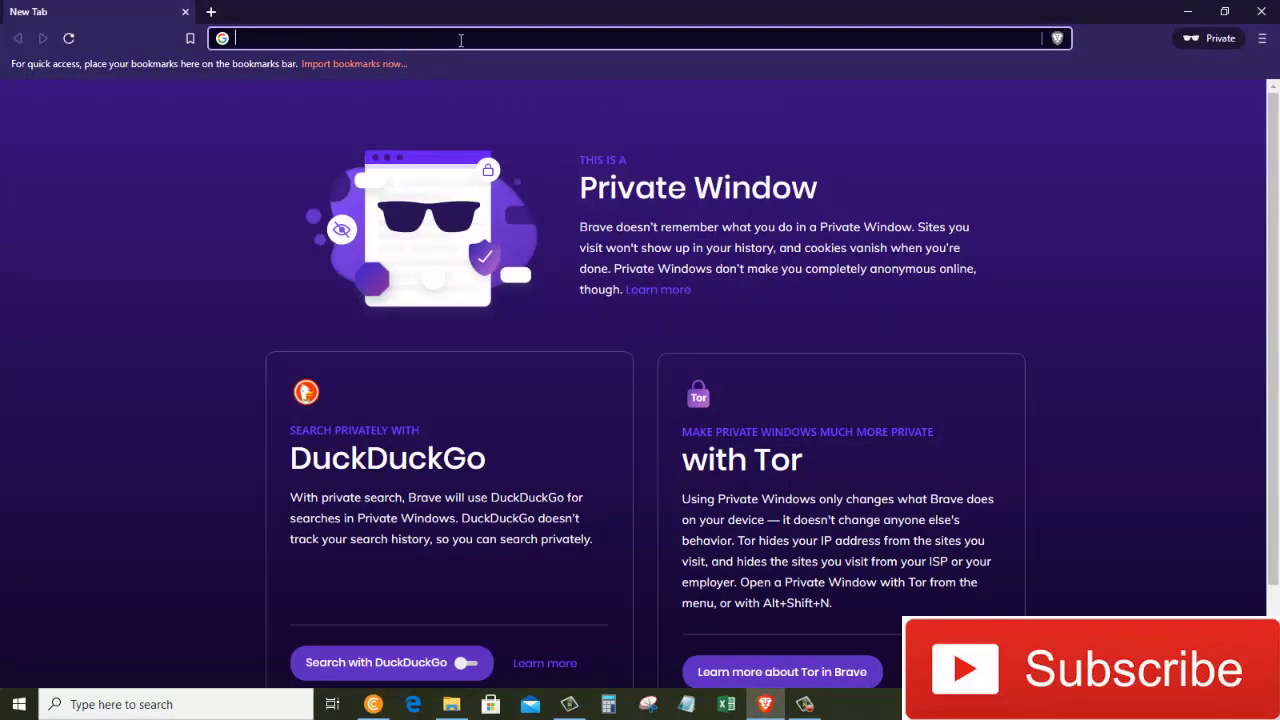
text(office.come)
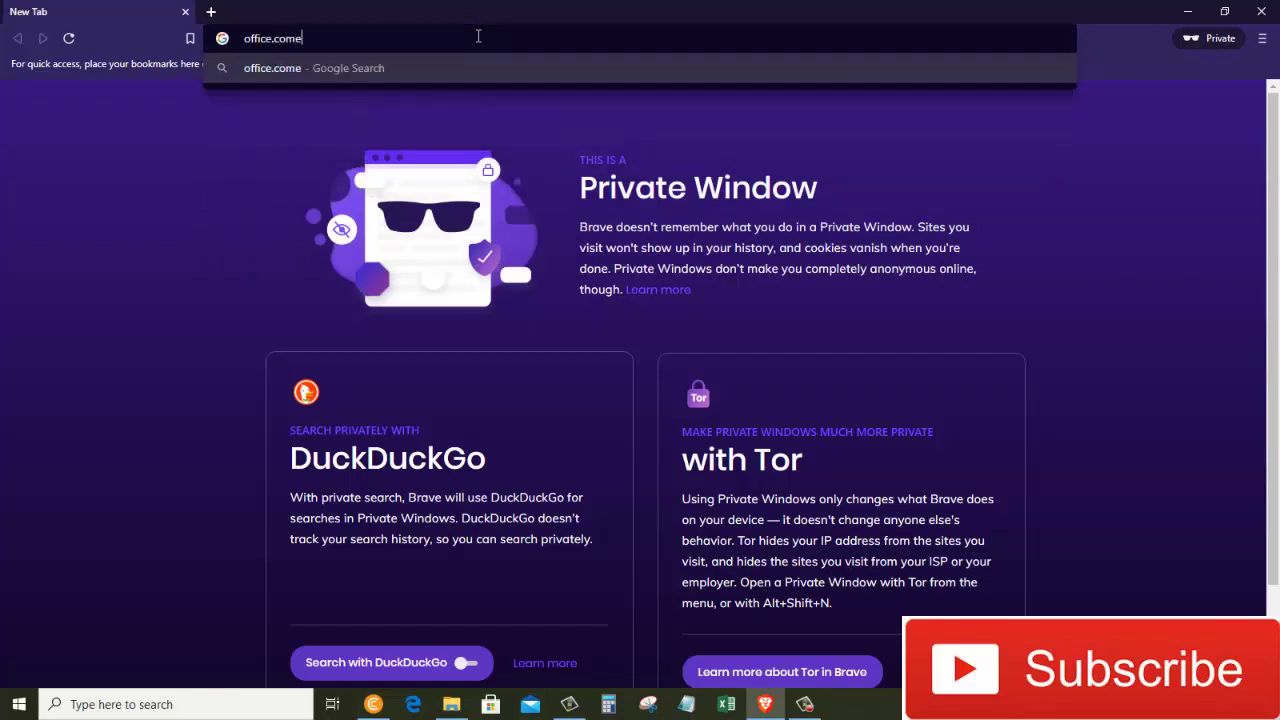
key(BackSpace)
key(Return)
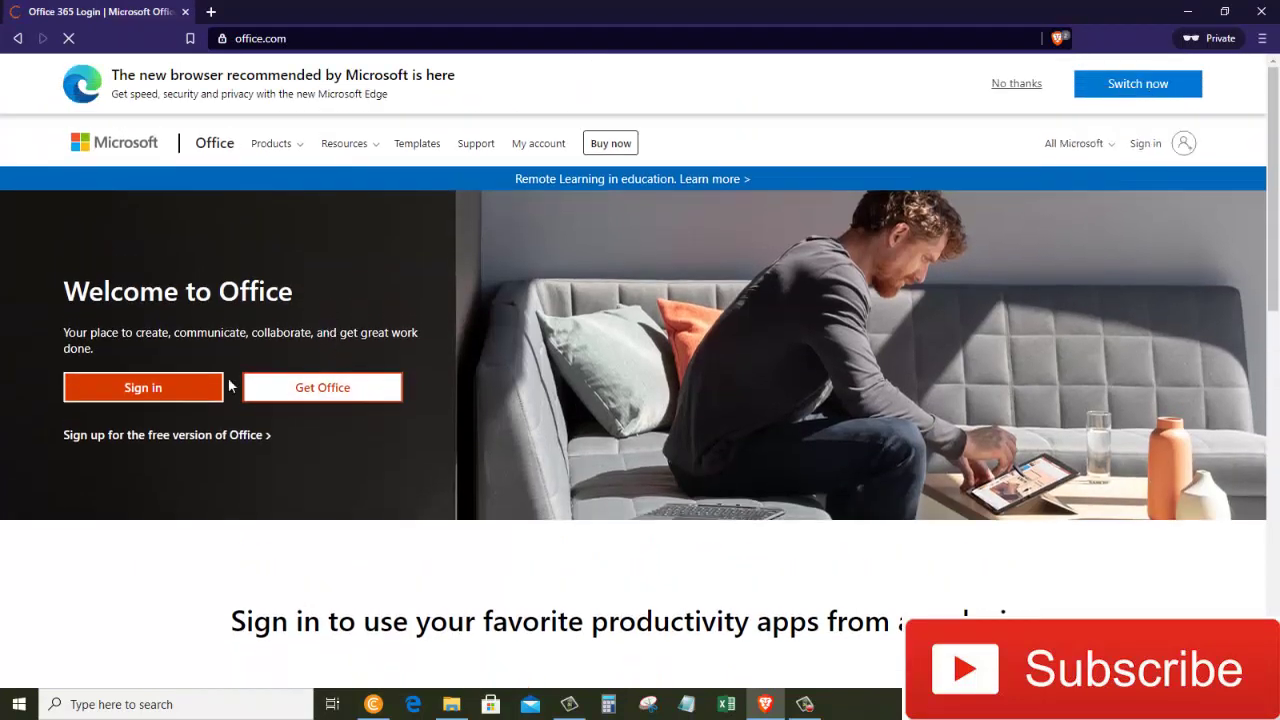
scroll(687, 392, down, 1)
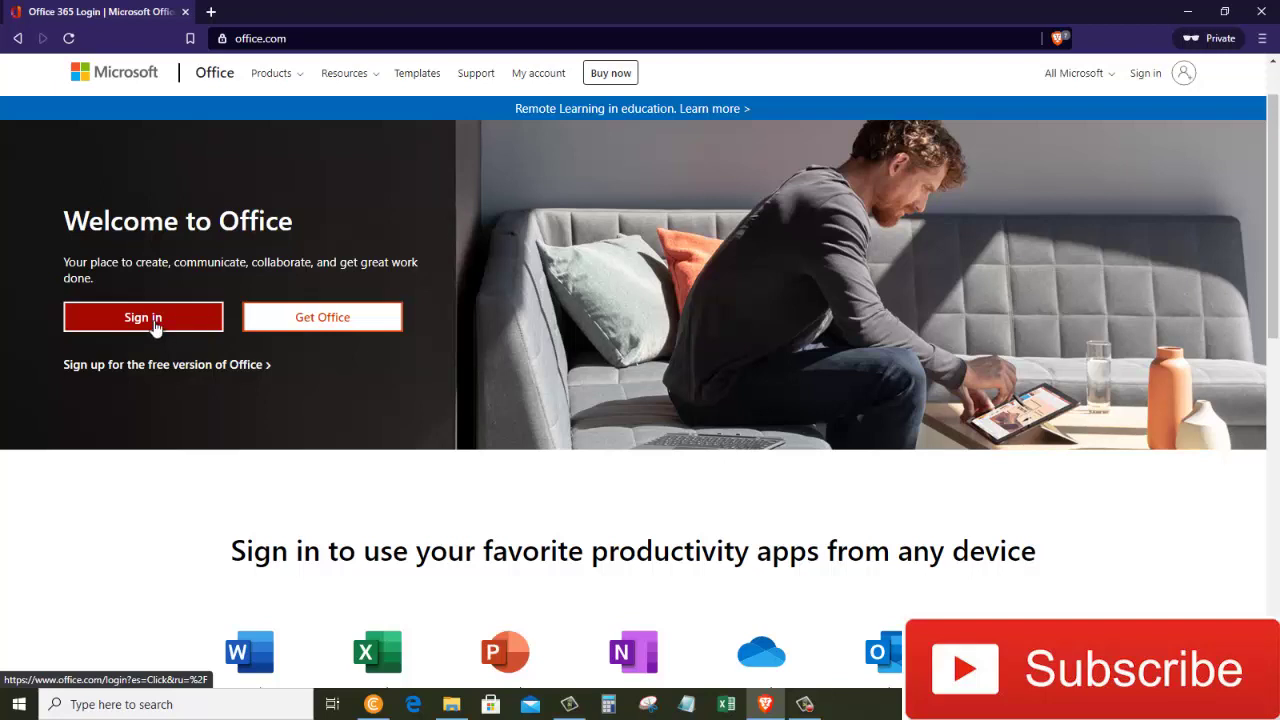
Sign in to Office with the Microsoft account e-mail and password.
click(156, 335)
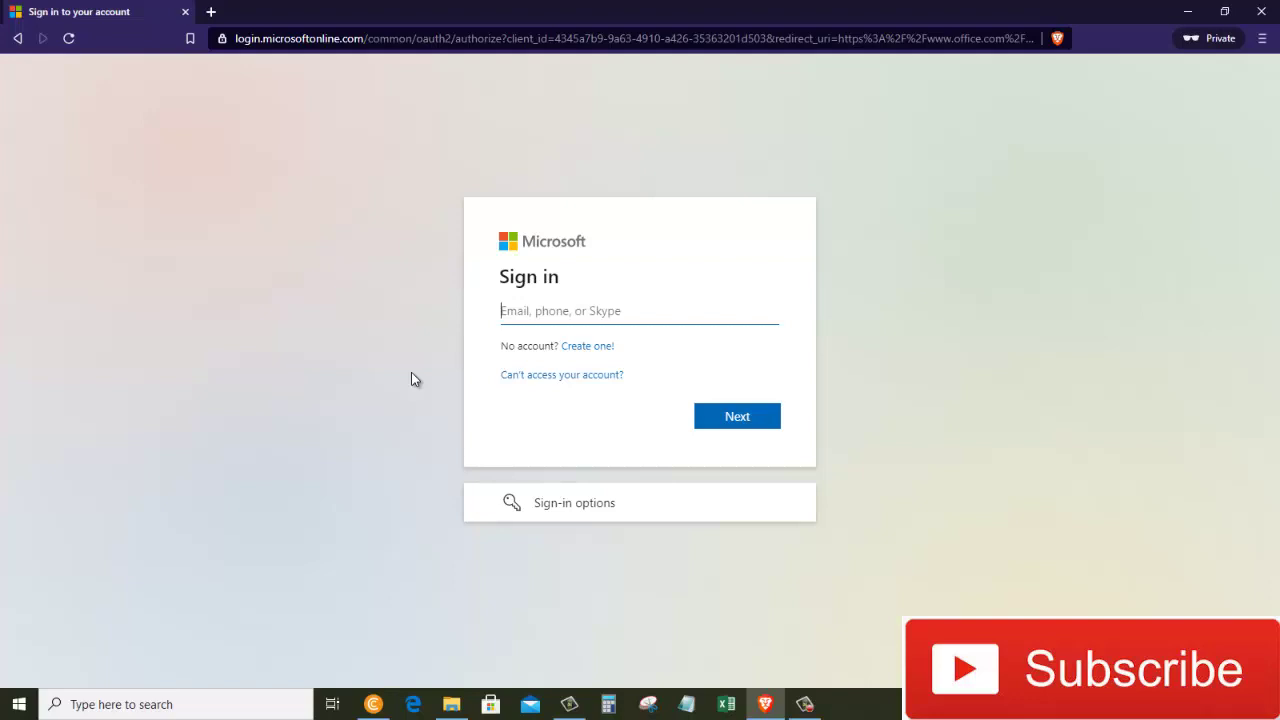
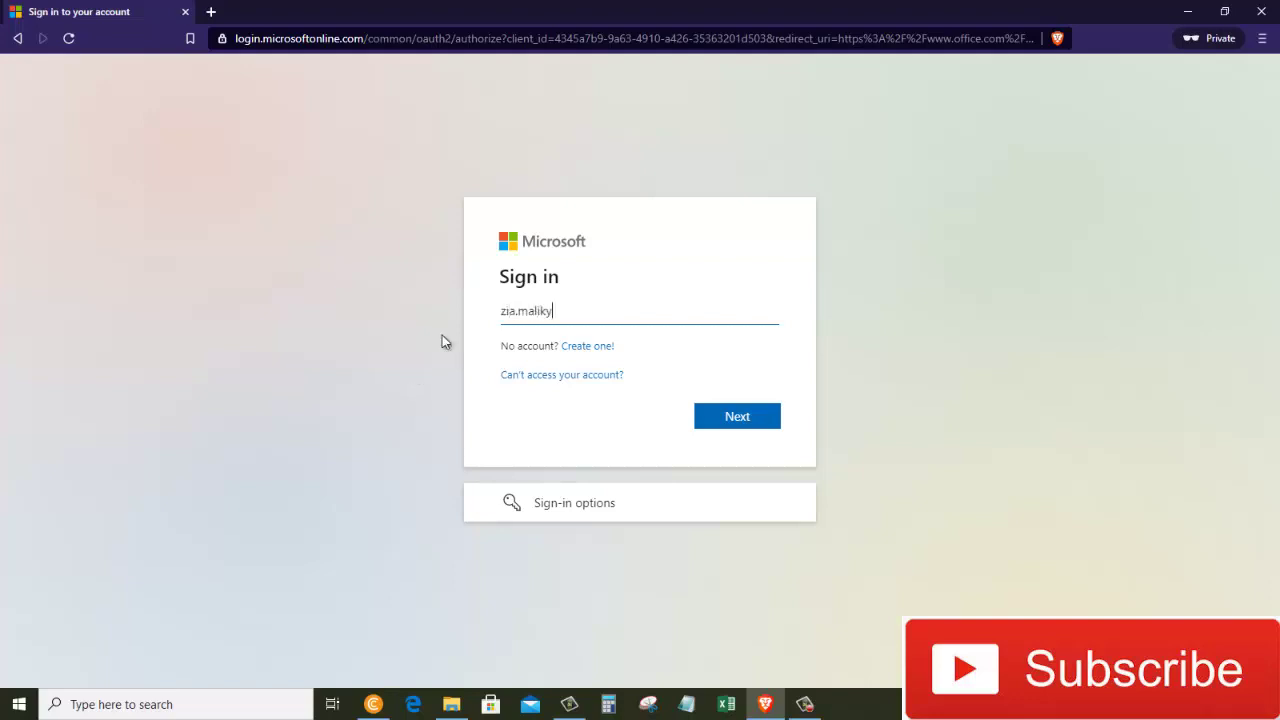
click(756, 418)
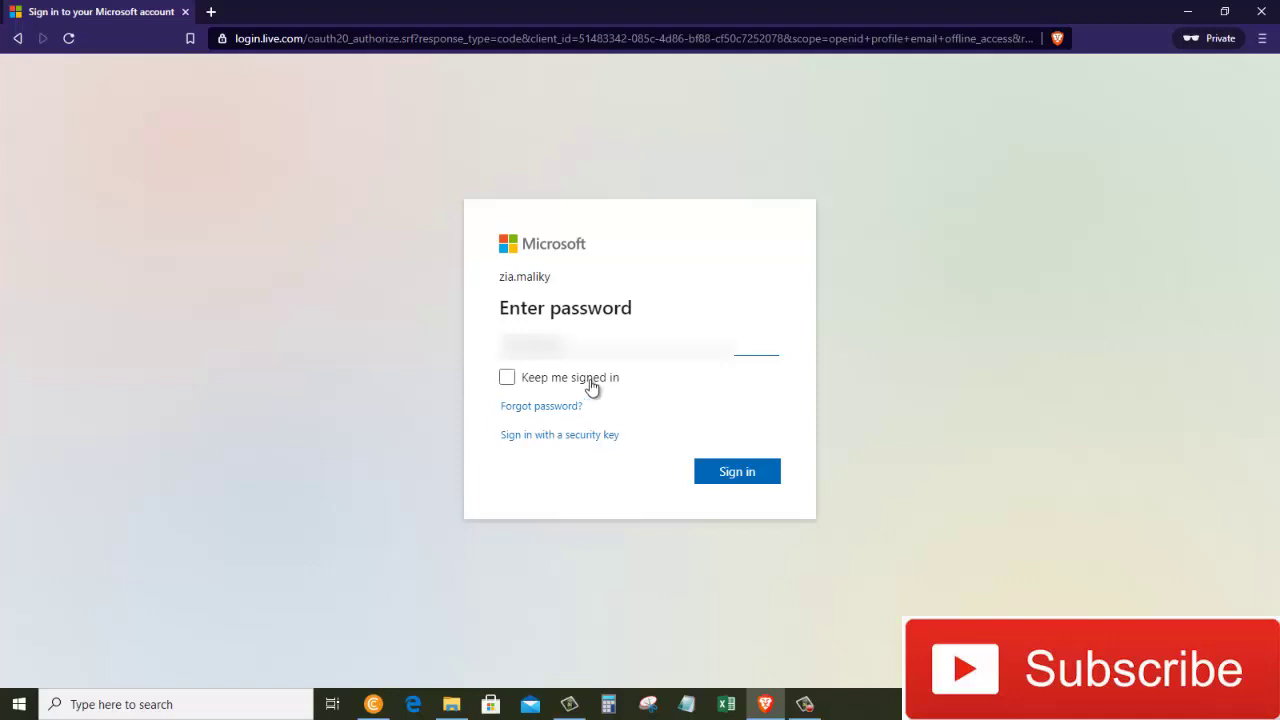
click(758, 478)
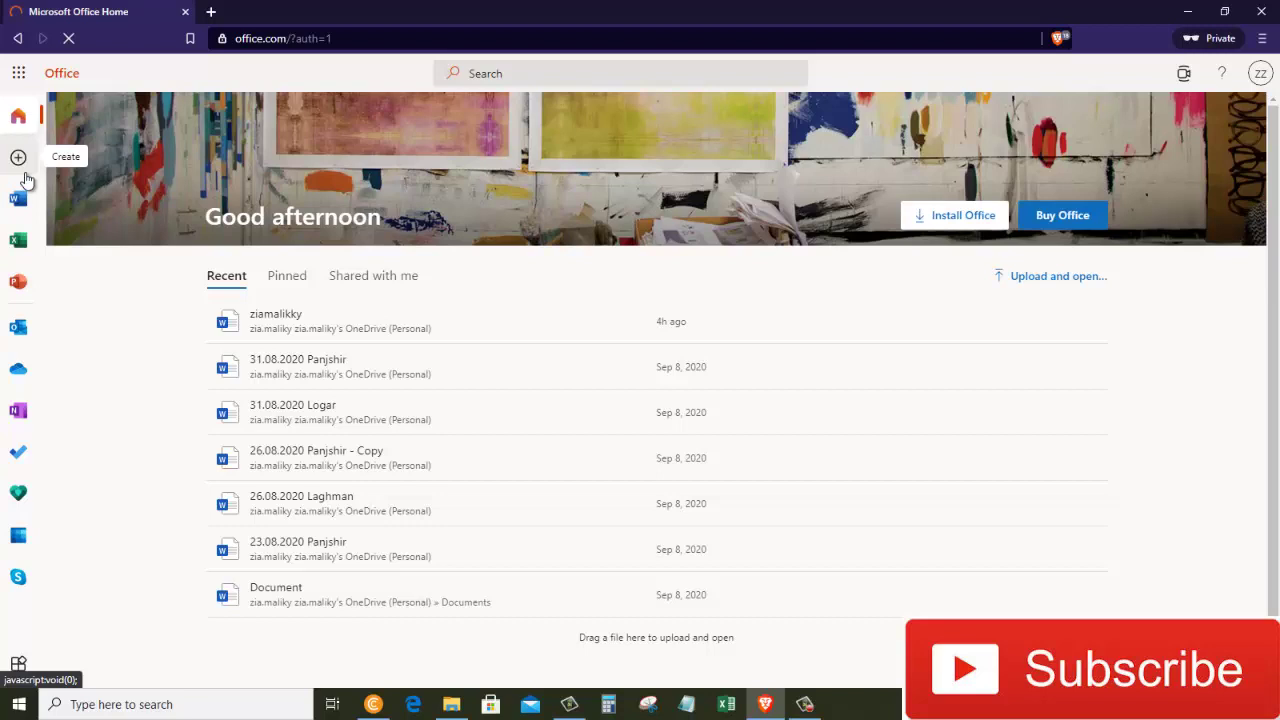
Create a new blank Word document, Document 6, from the Create menu.
click(18, 158)
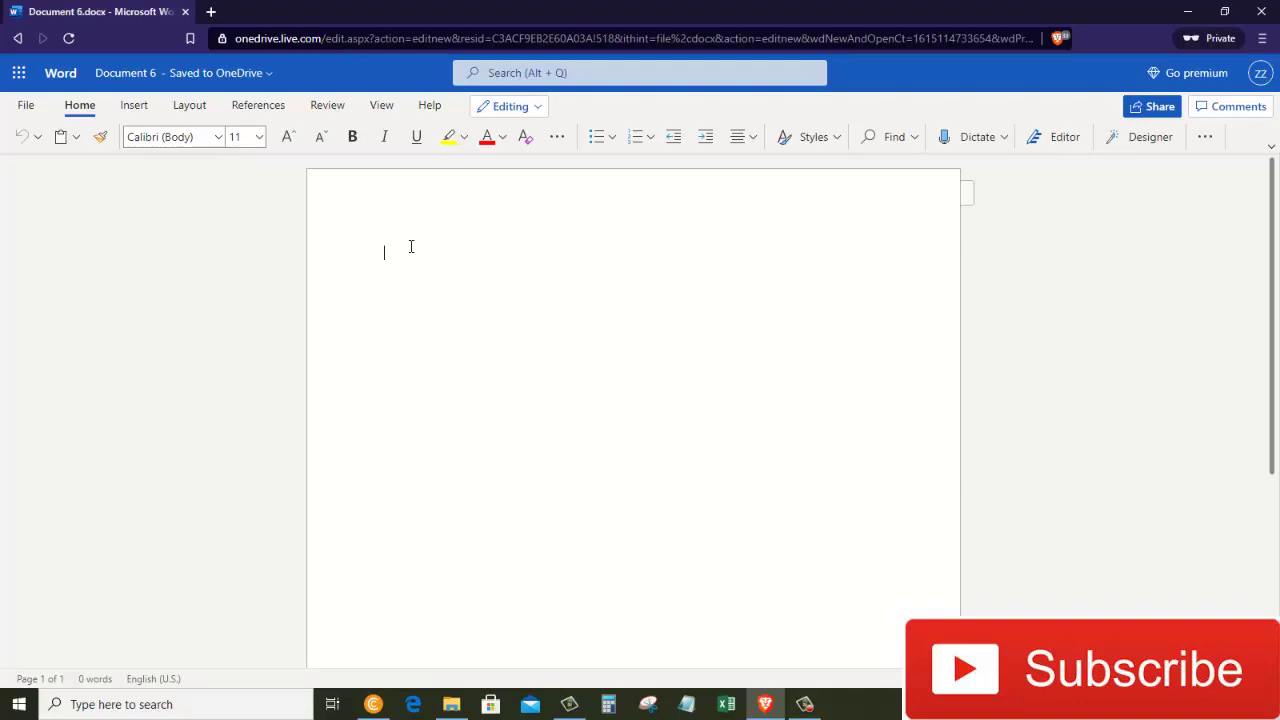
Rename the document to ziamaliky.
click(155, 74)
text(ziamaliky)
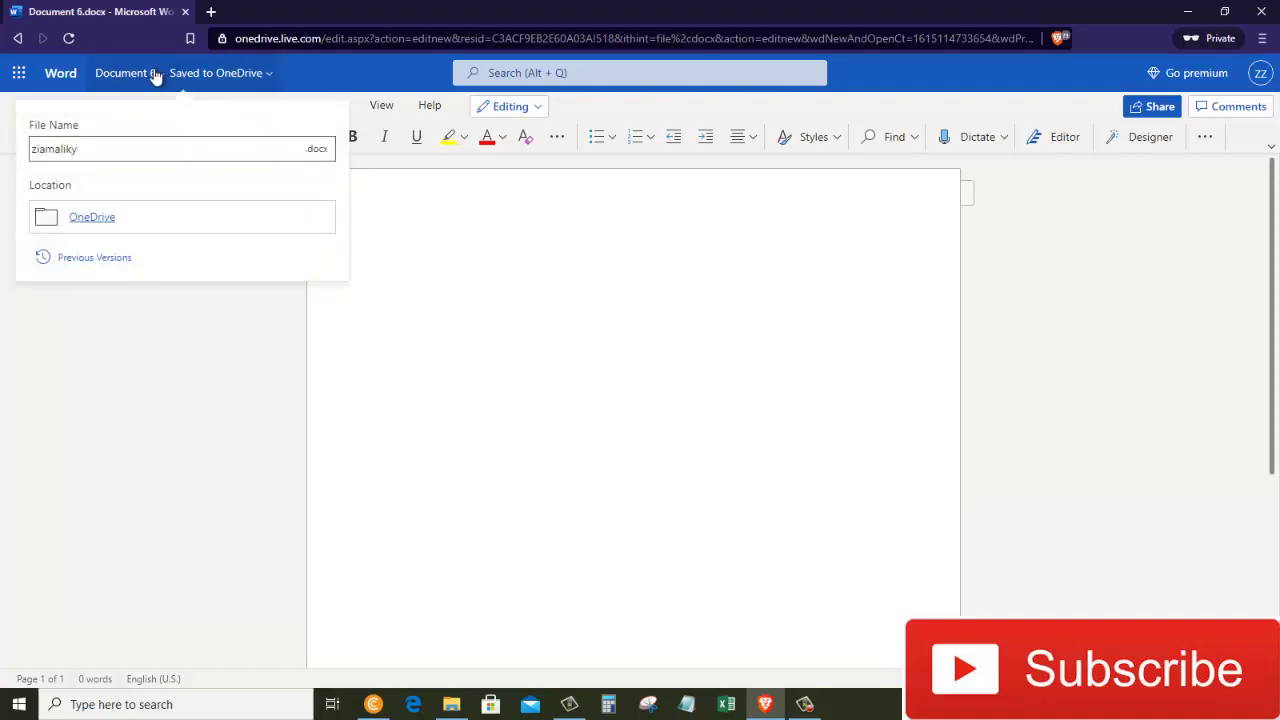
key(Return)
Add the line 'Welcome to information technology youtube channel' styled as Heading 3, then leave the document.
text(Welcome)
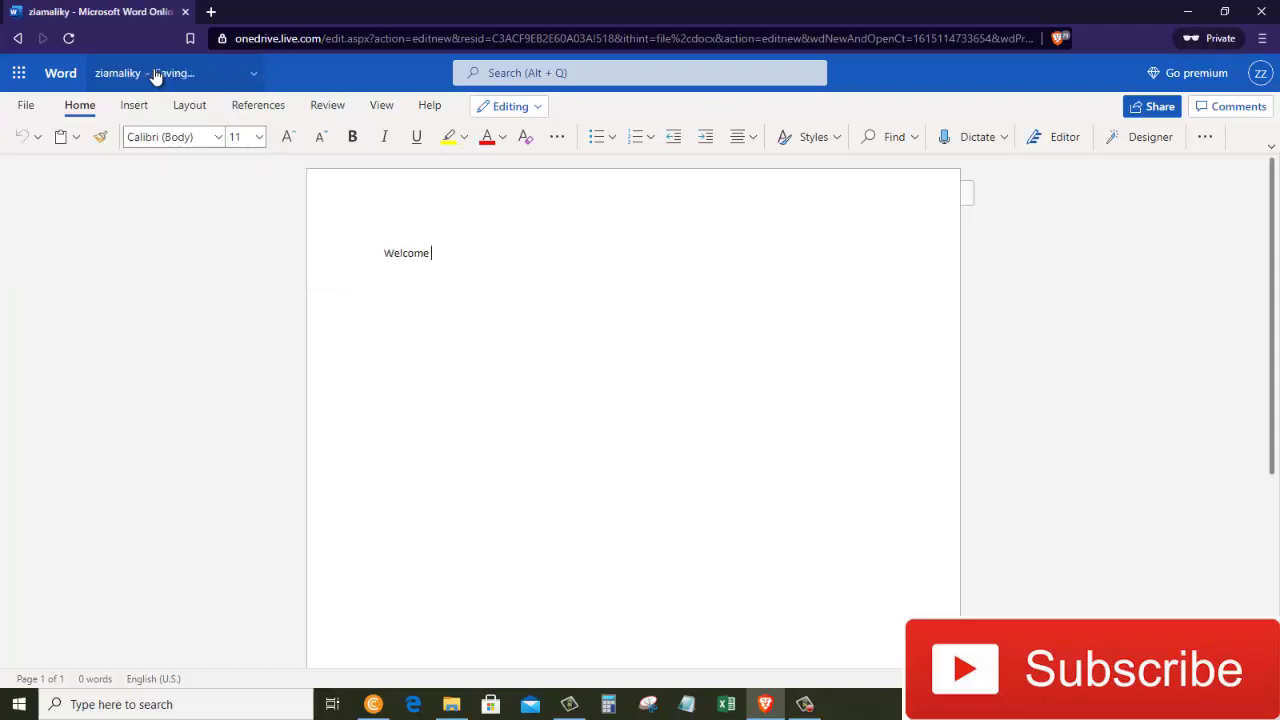
text( to information techno)
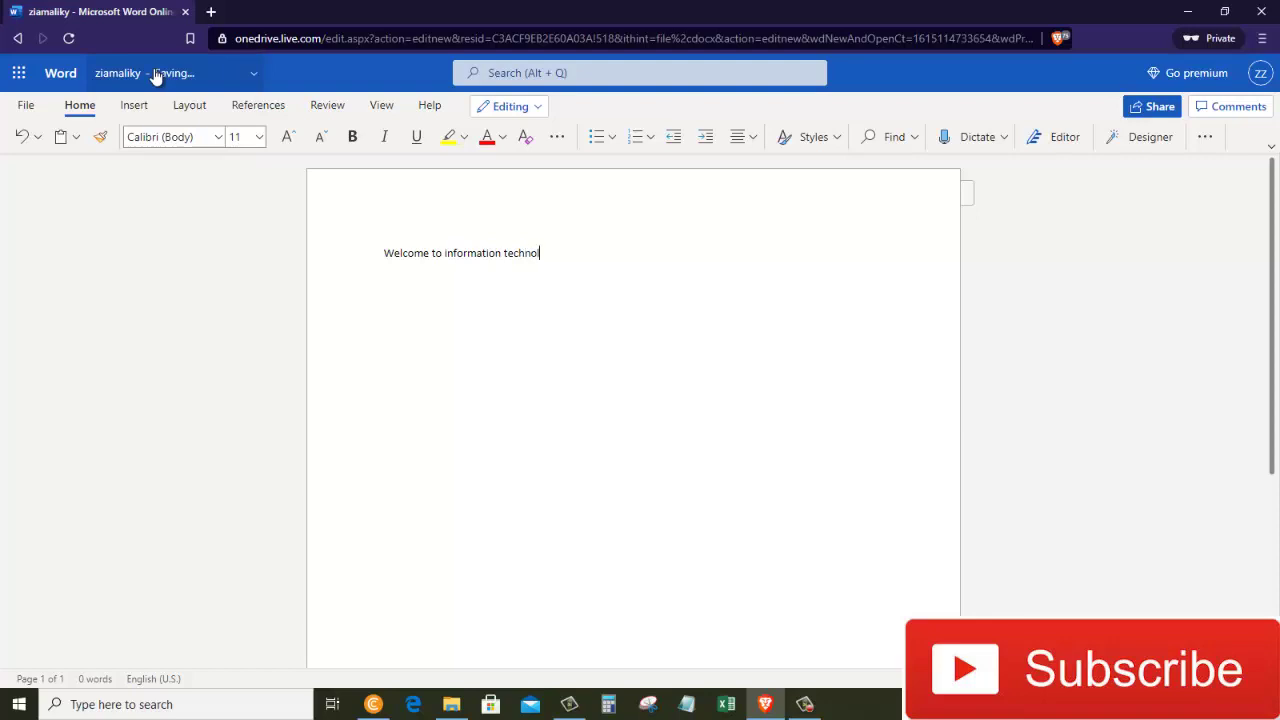
text(logy youtube channel)
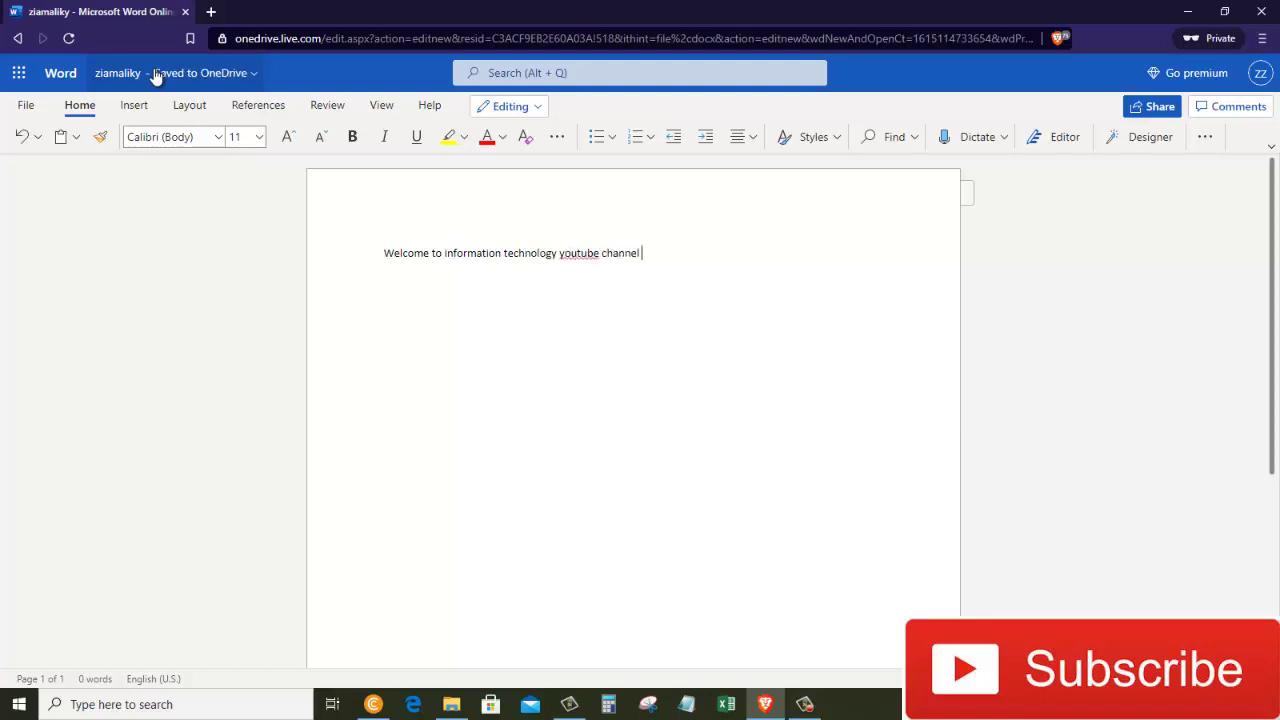
triple_click(477, 255)
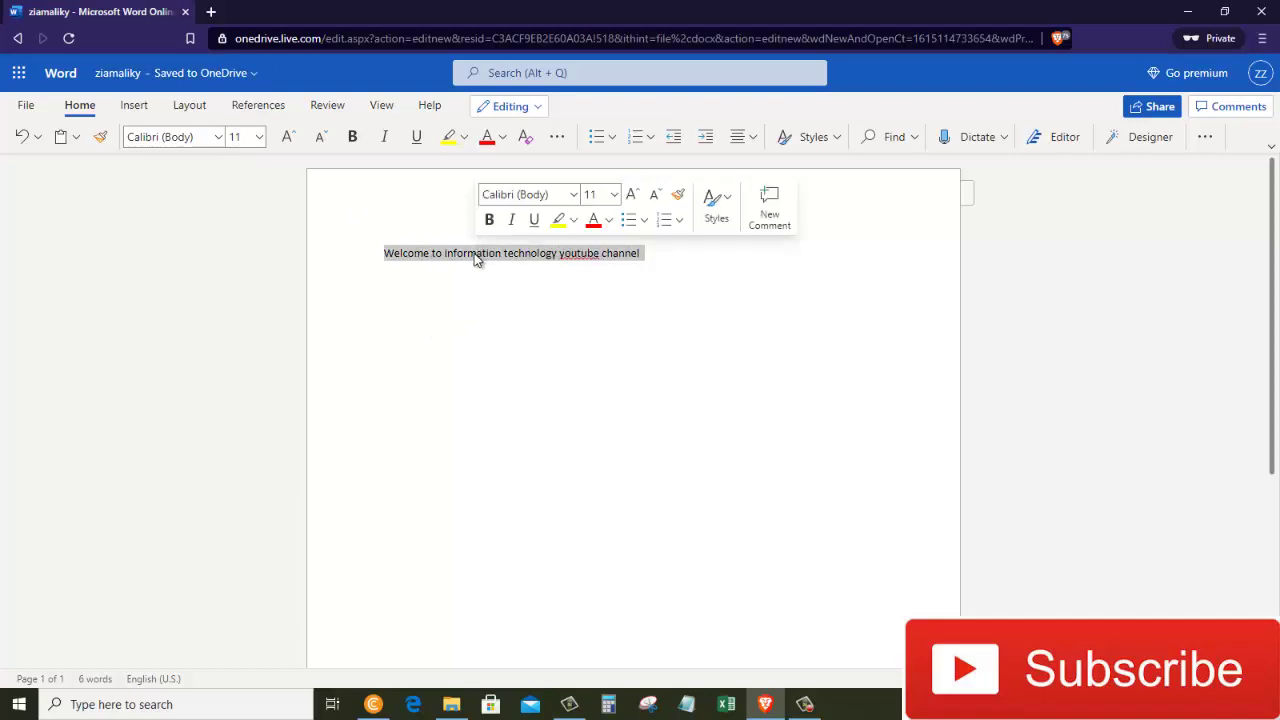
triple_click(477, 255)
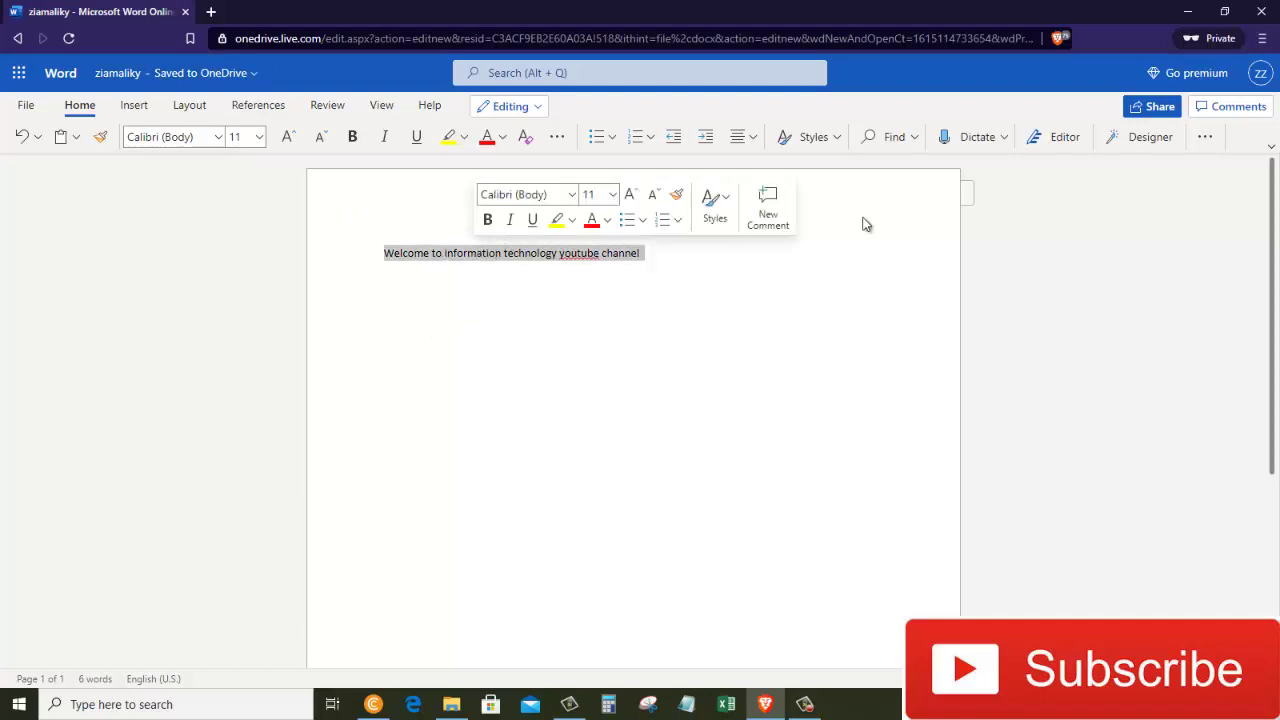
click(812, 140)
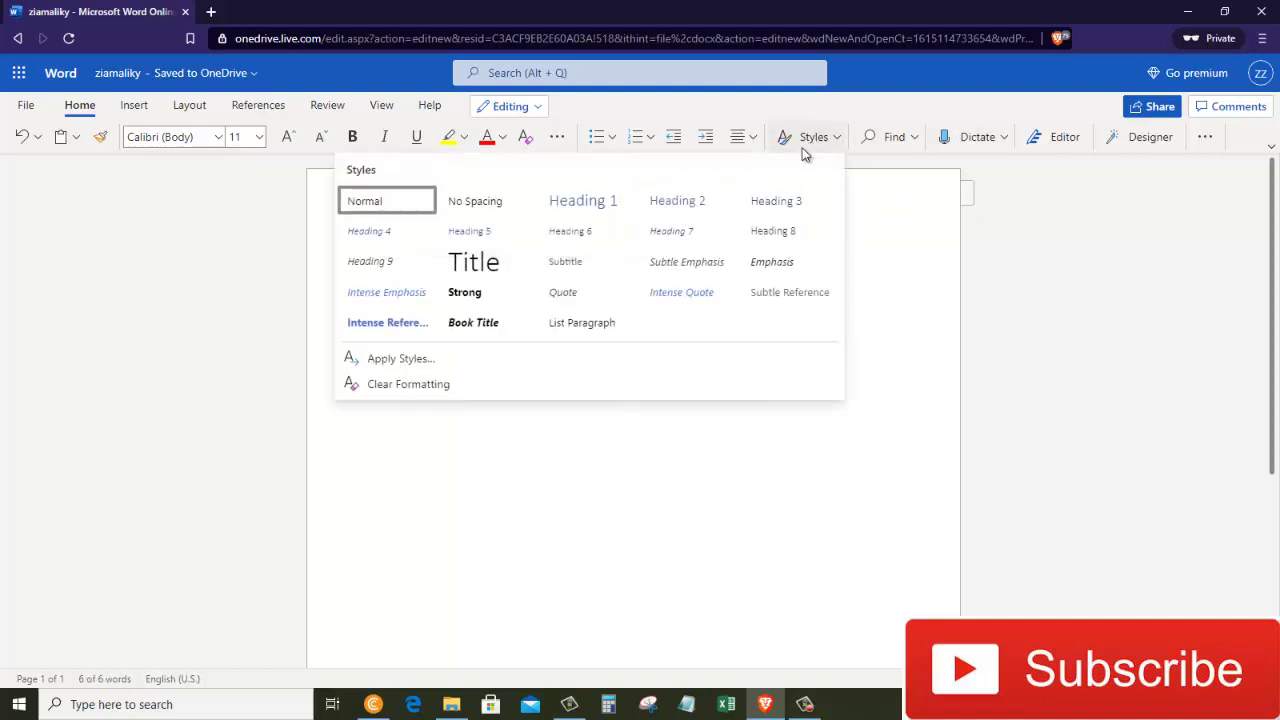
click(514, 233)
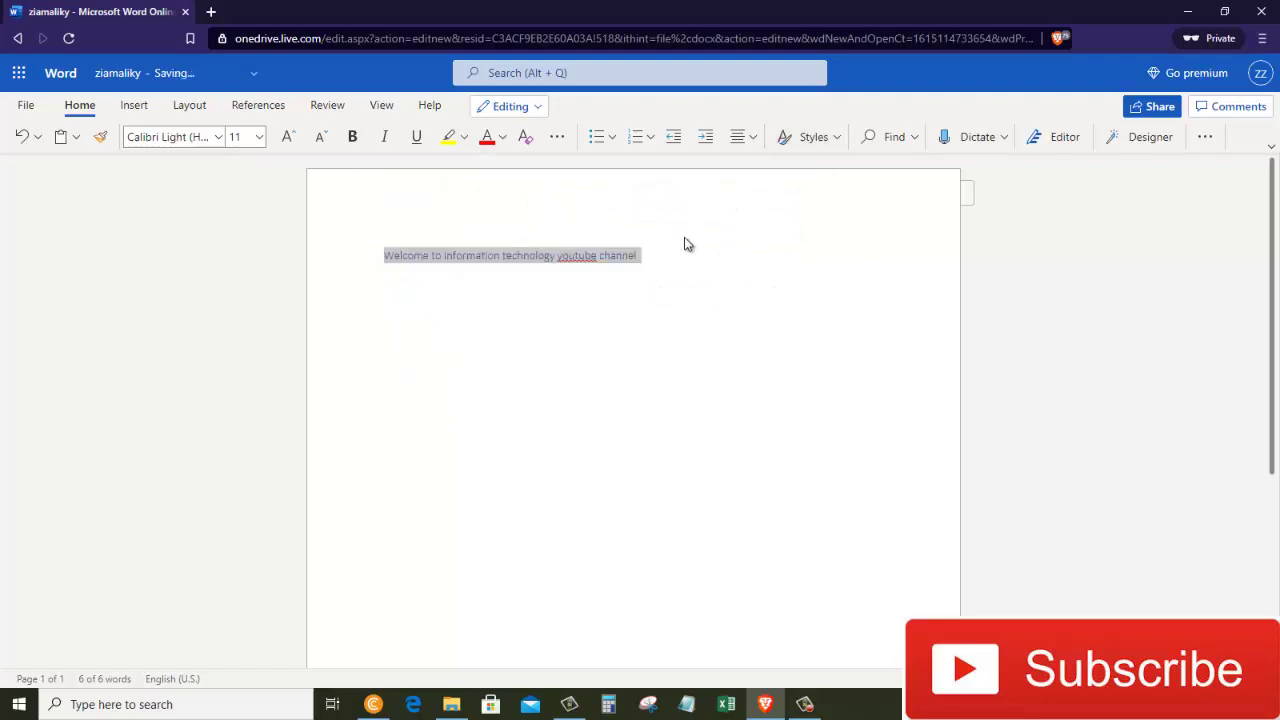
click(815, 139)
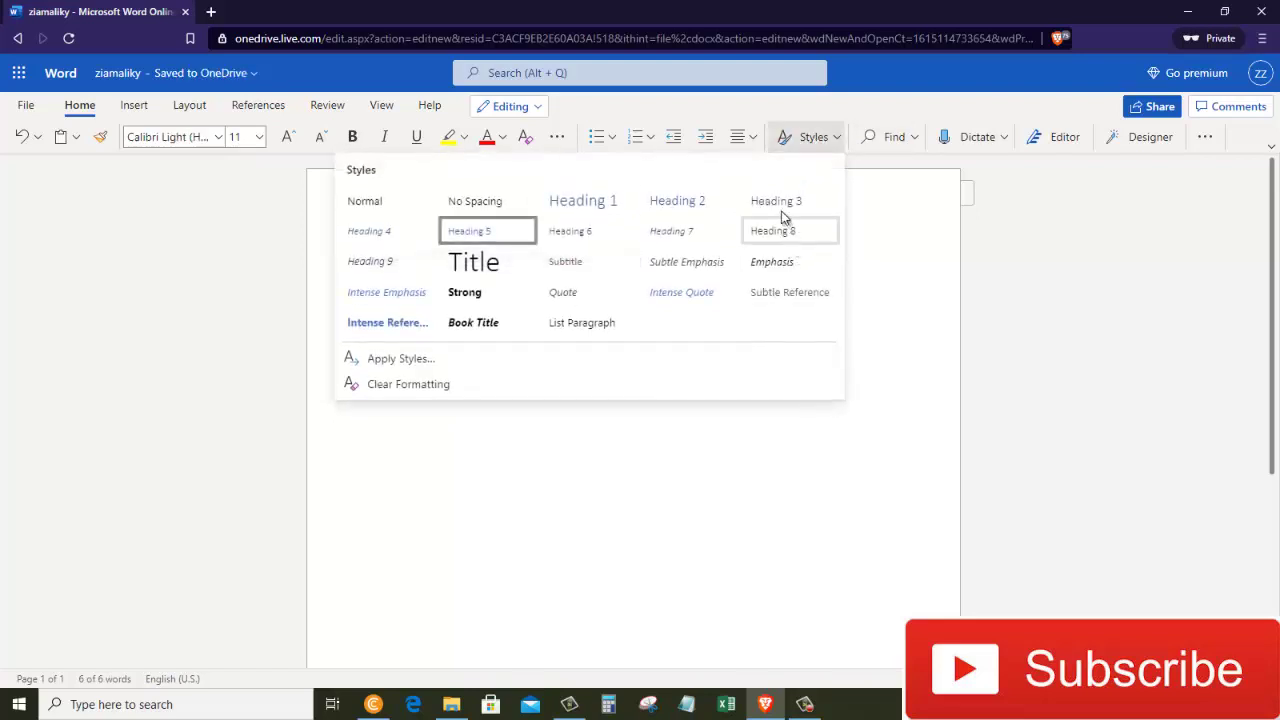
click(772, 207)
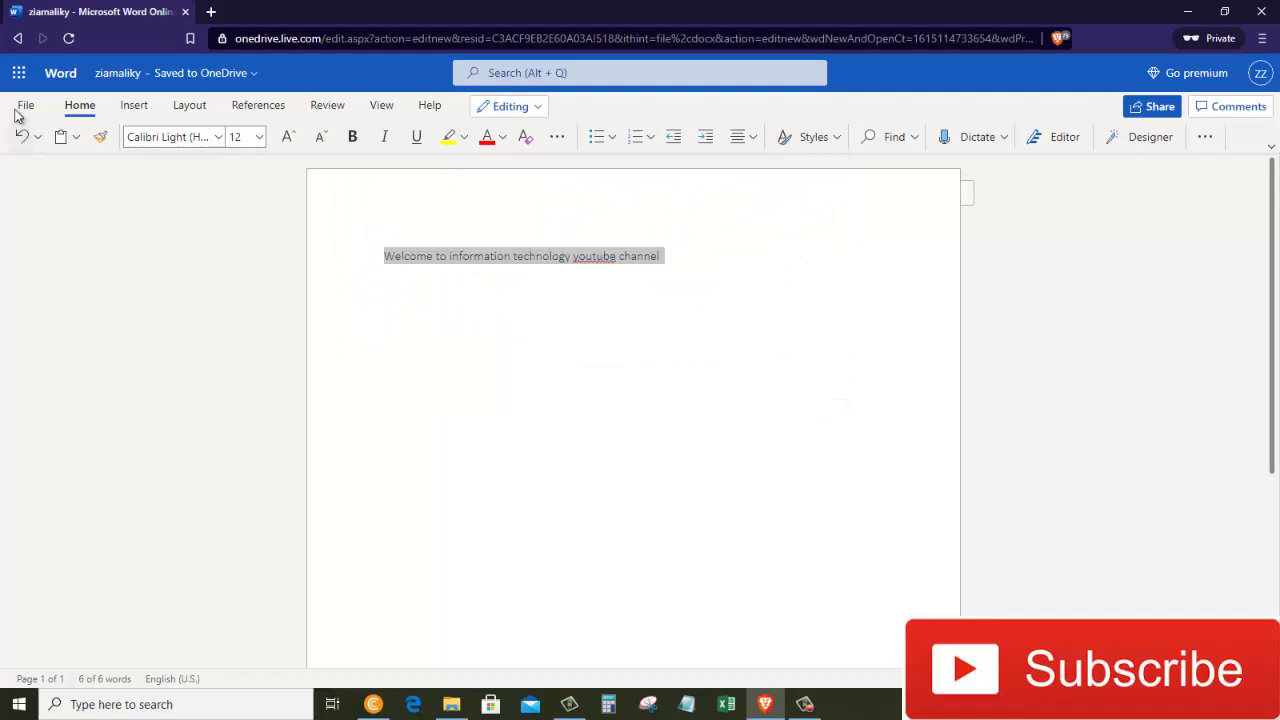
click(17, 39)
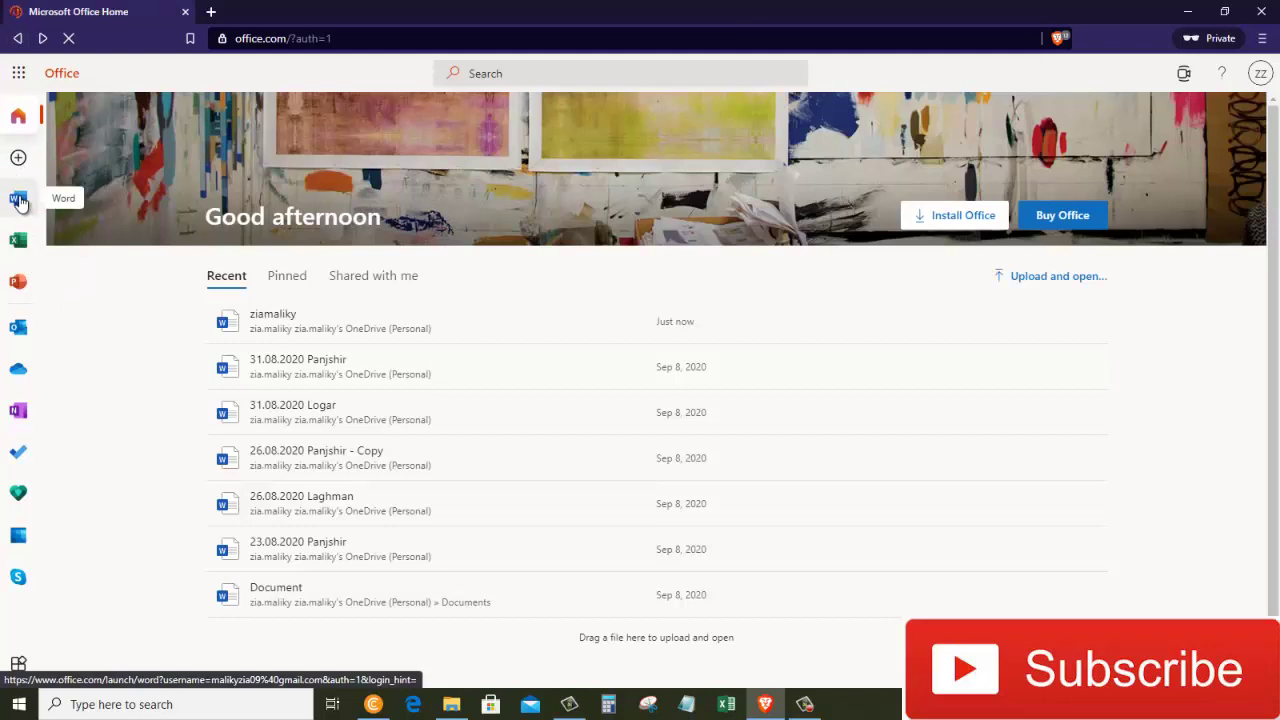
Visit the Word, Excel and PowerPoint start pages in turn, finishing on Word.
click(19, 200)
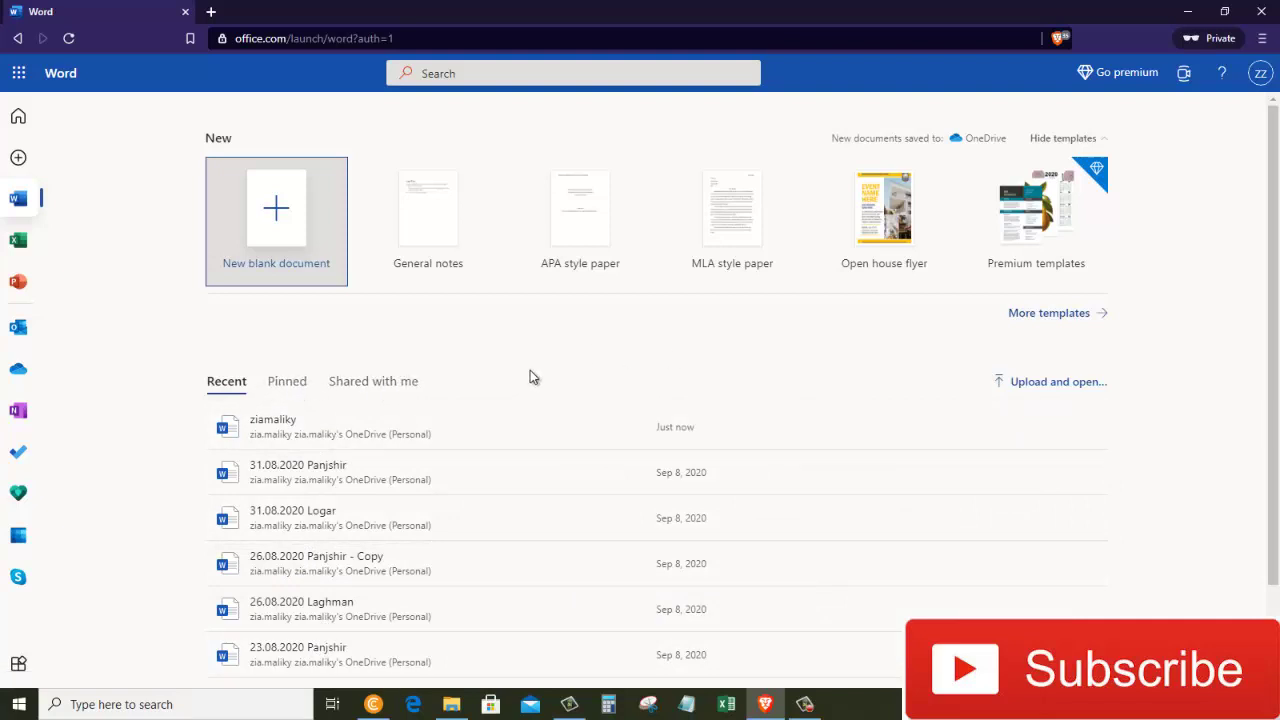
click(18, 245)
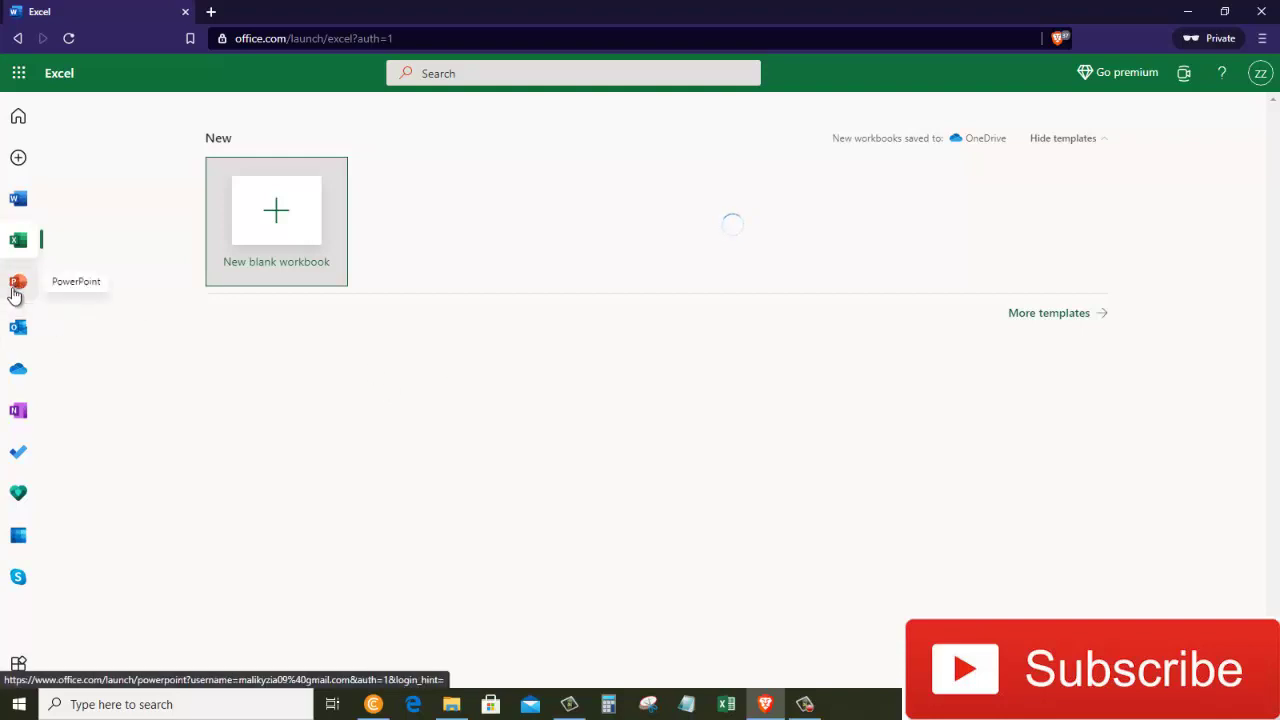
click(18, 287)
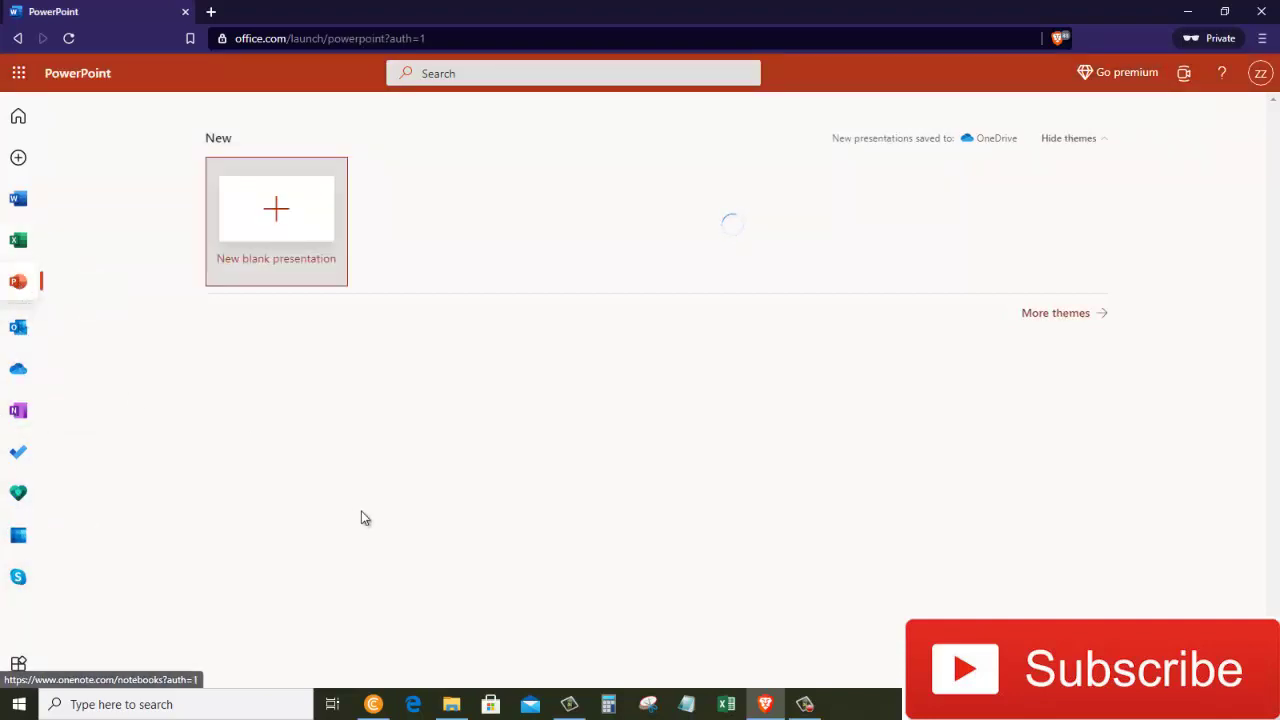
click(18, 199)
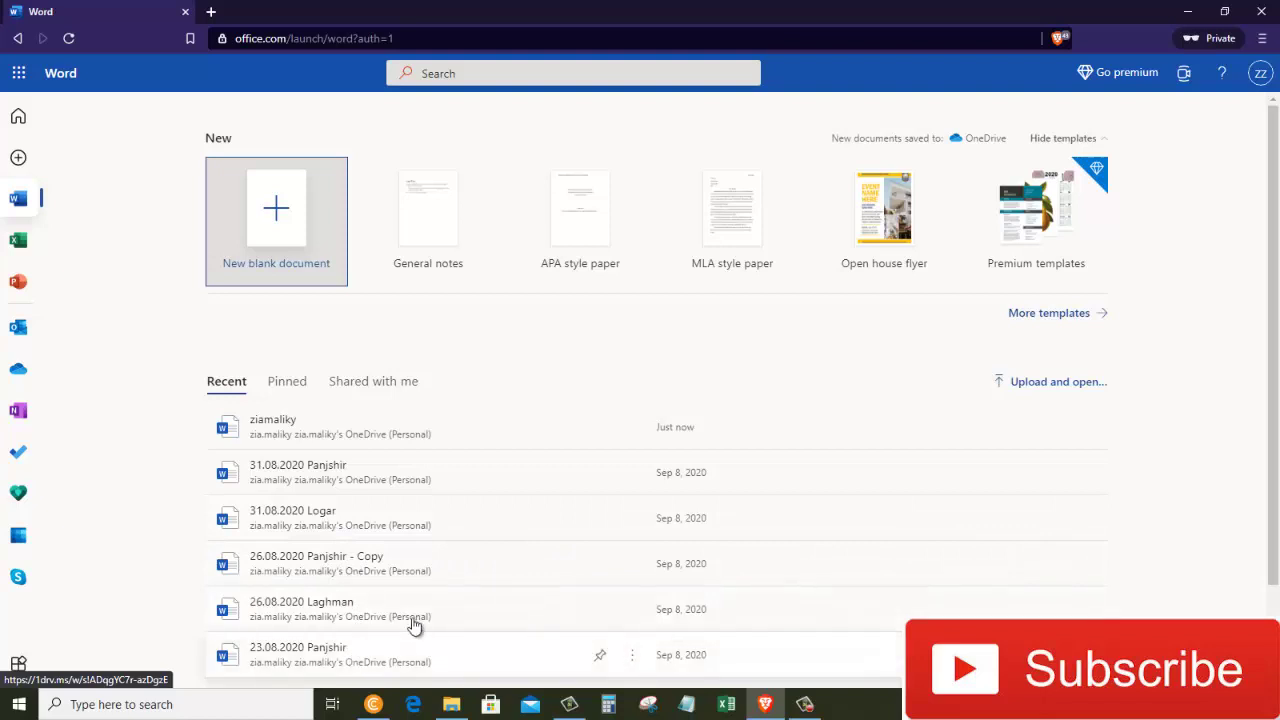
scroll(1277, 465, down, 1)
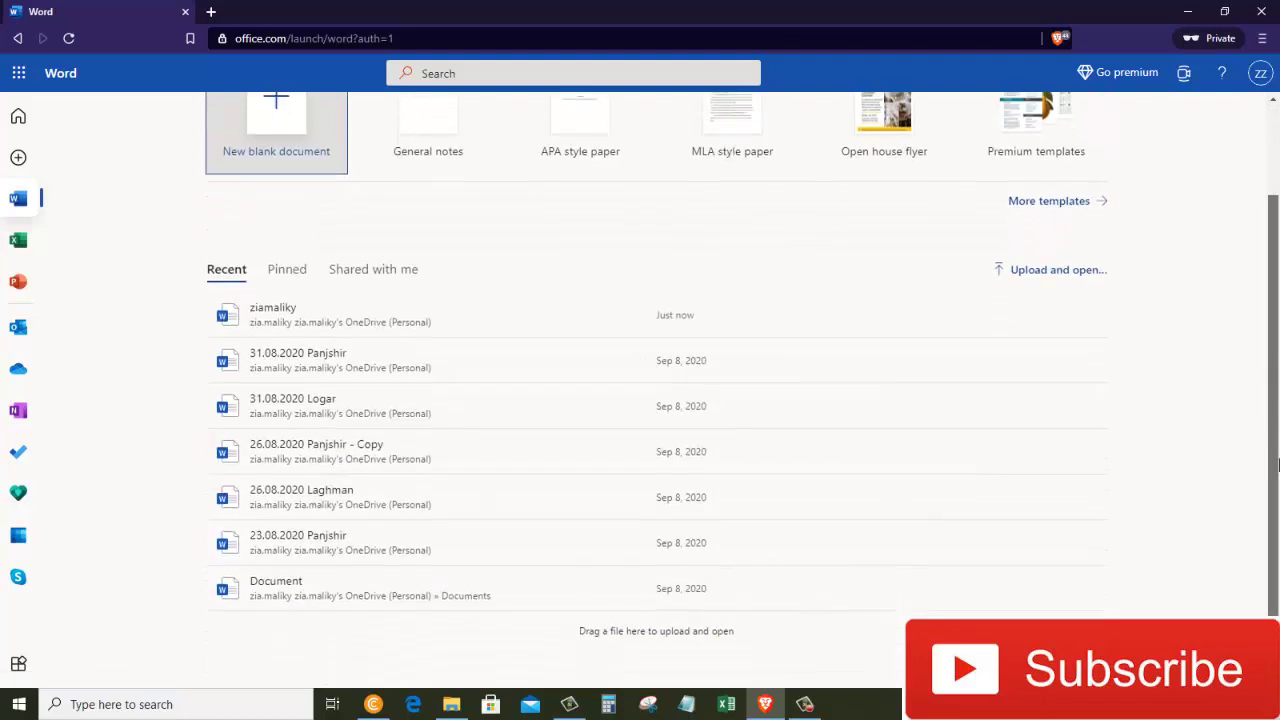
scroll(1277, 465, up, 1)
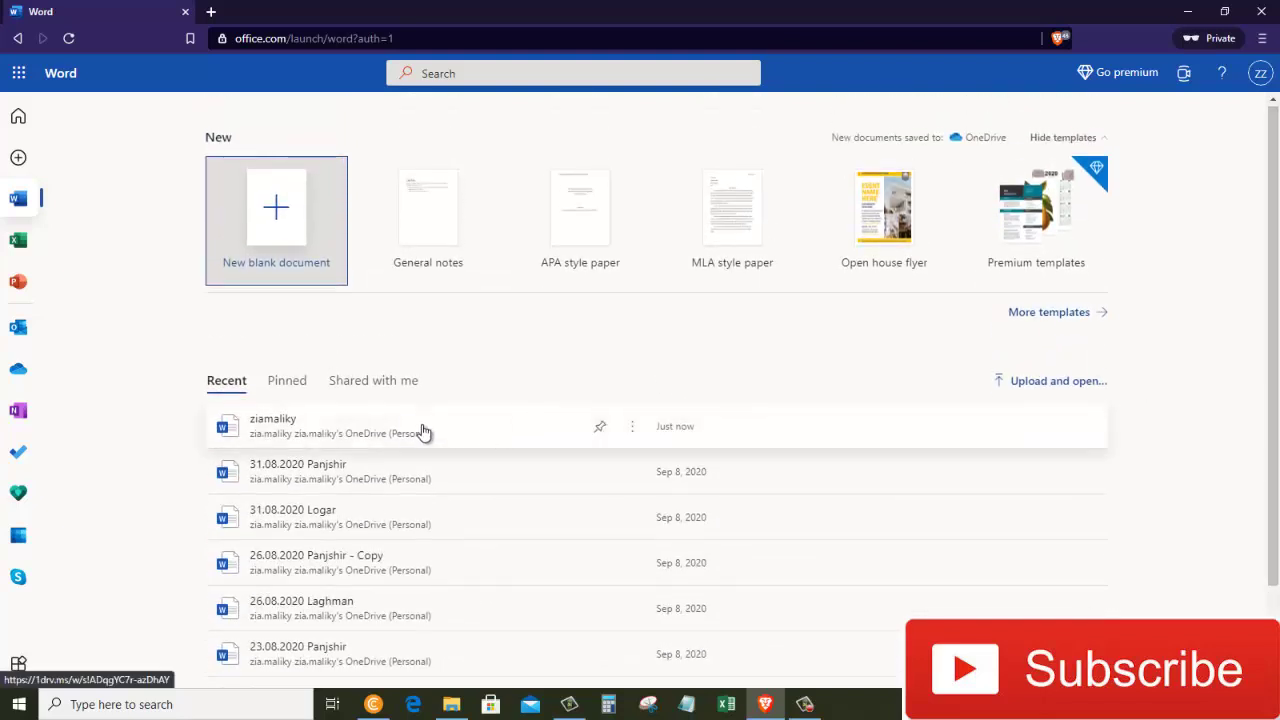
click(629, 428)
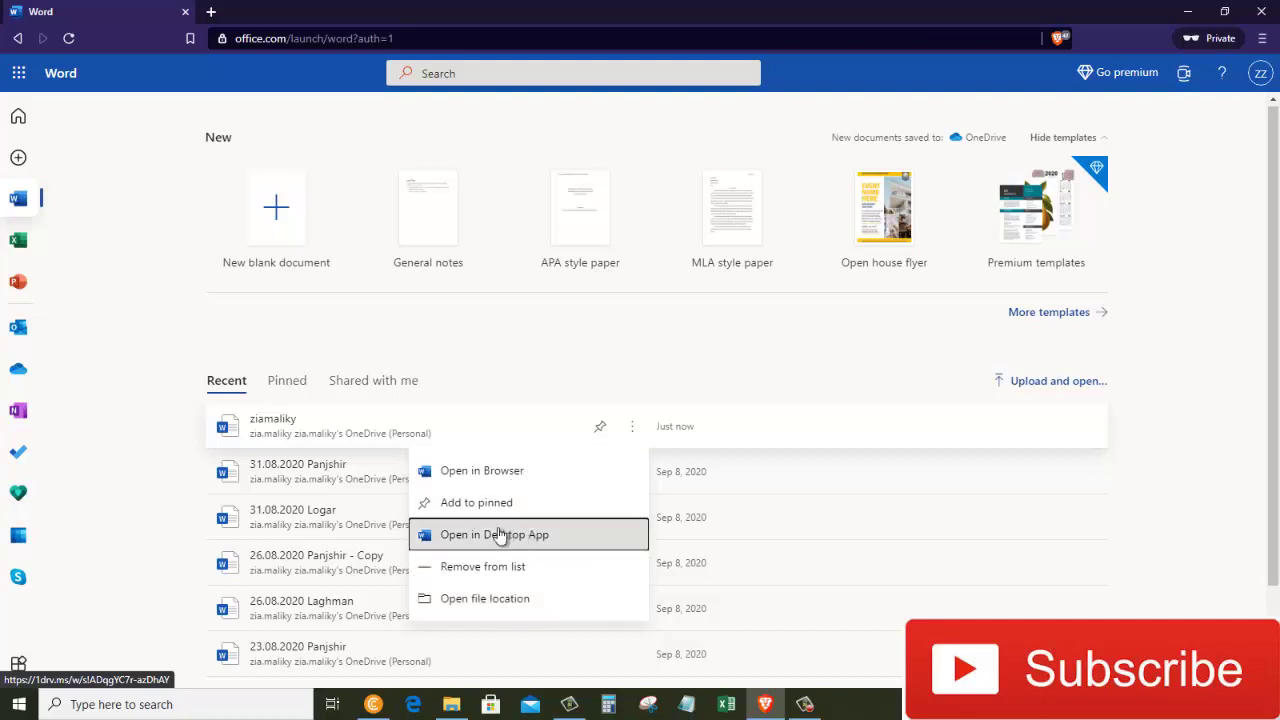
click(153, 320)
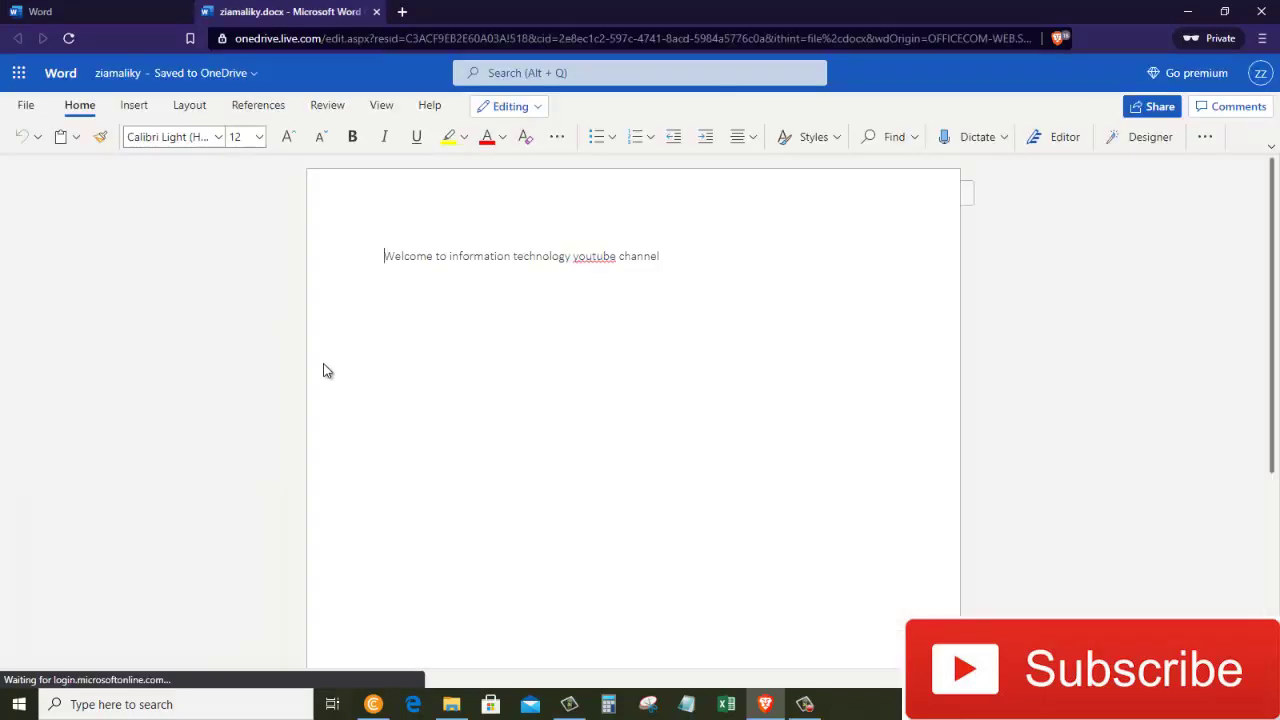
Start a Download as PDF of ziamaliky, cancel the conversion, and return to the Word tab.
click(26, 106)
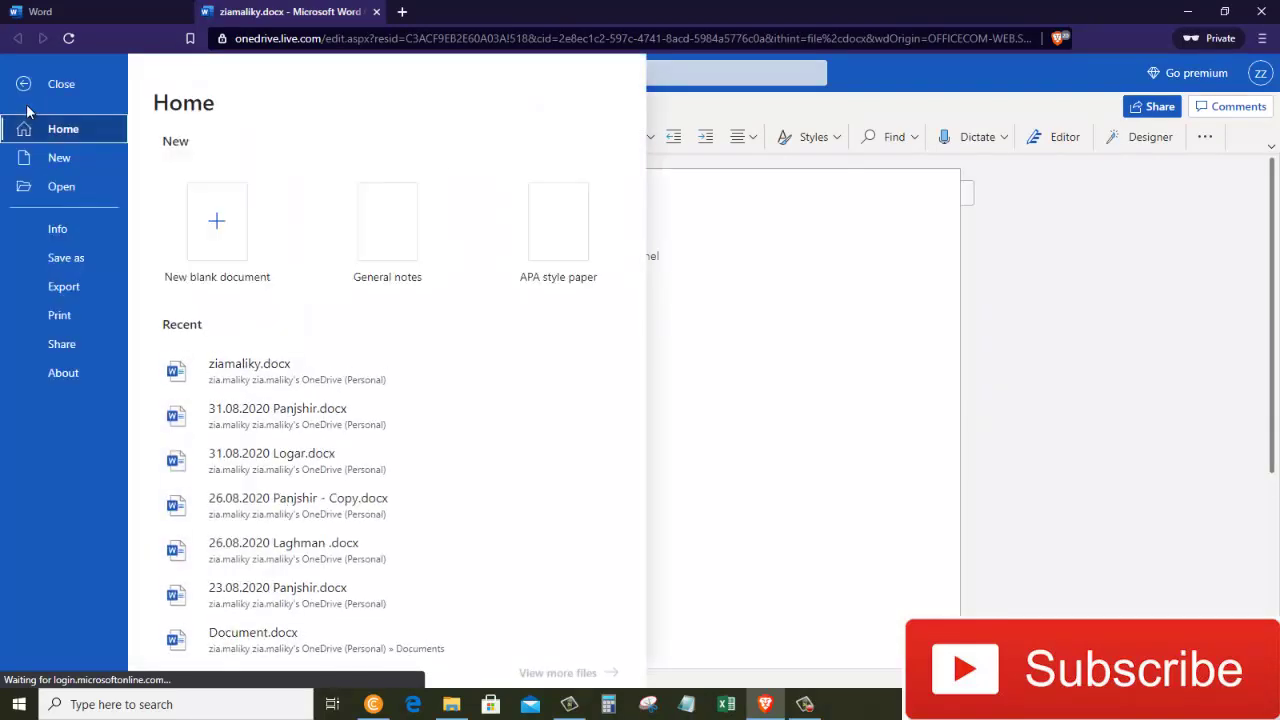
click(38, 254)
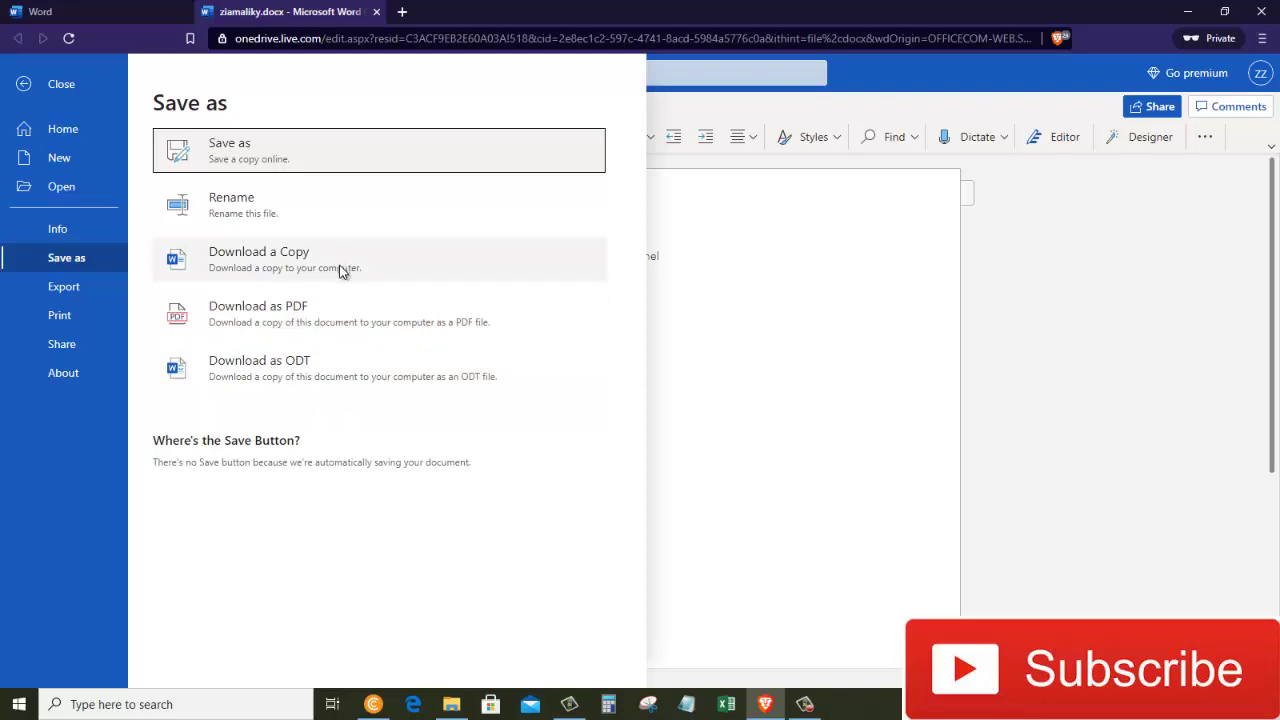
click(335, 327)
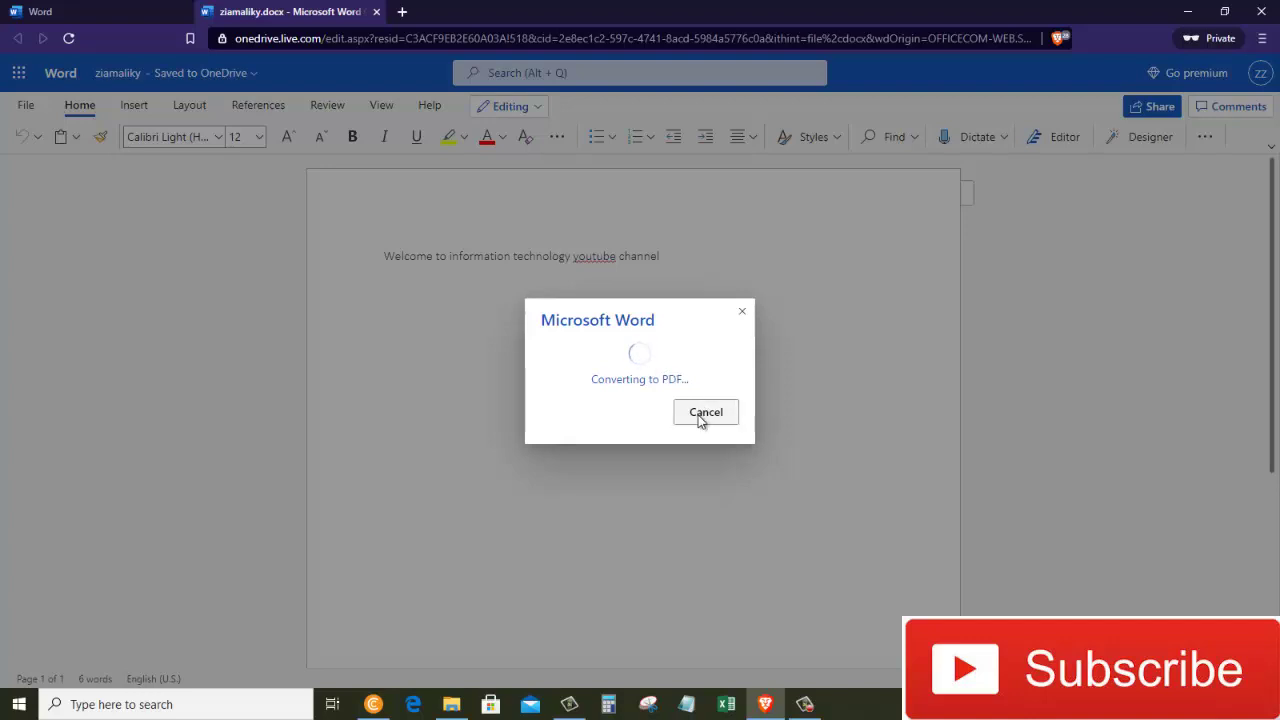
click(704, 412)
click(40, 11)
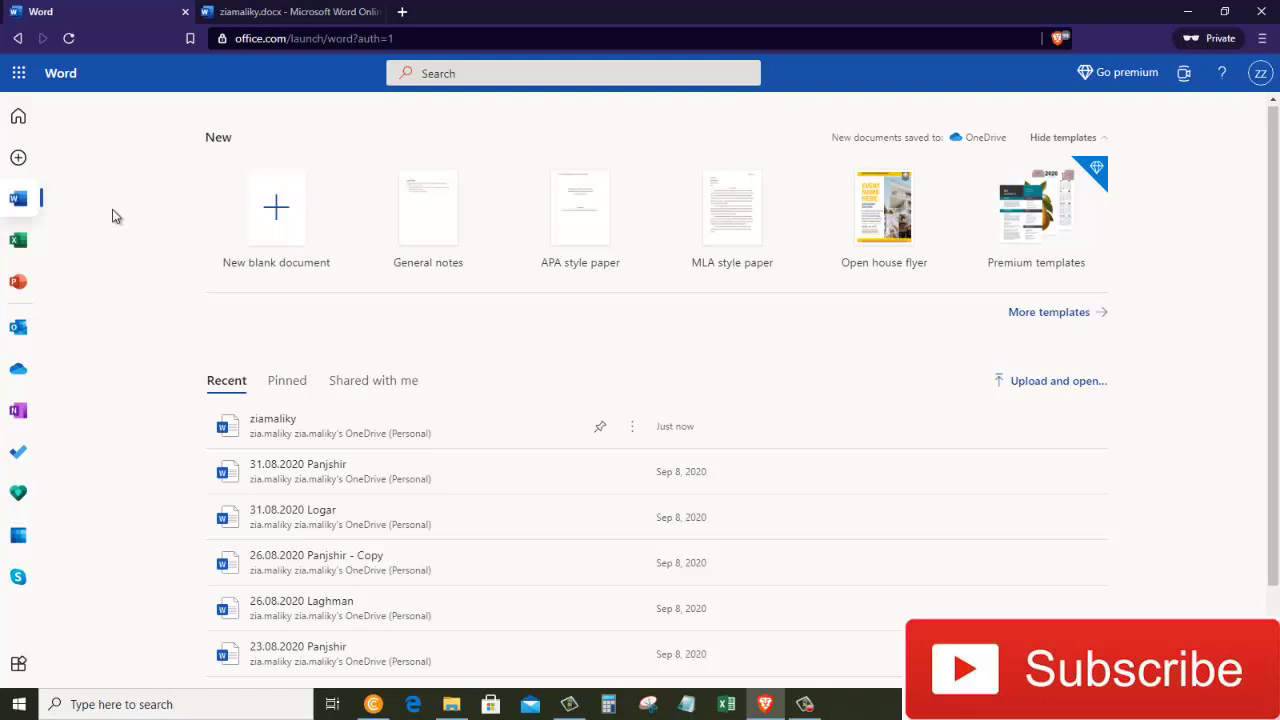
From the Office home page, view the Install Office options and close them.
click(30, 122)
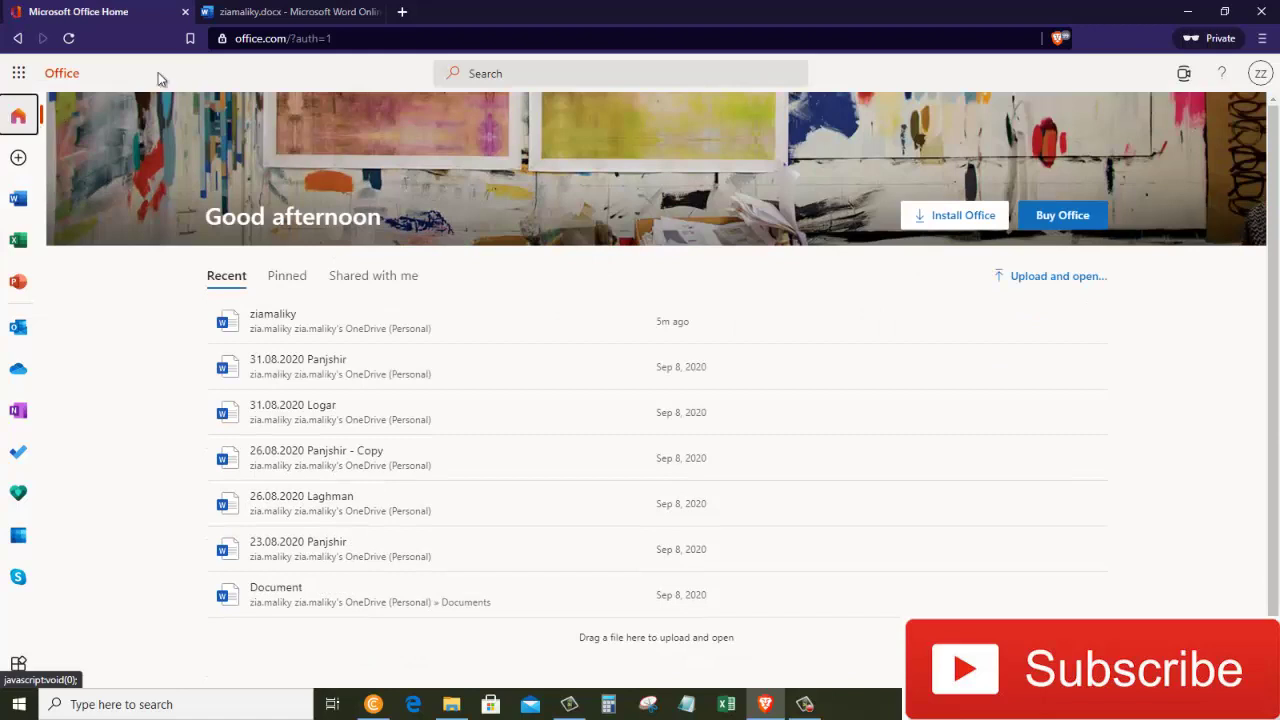
click(963, 222)
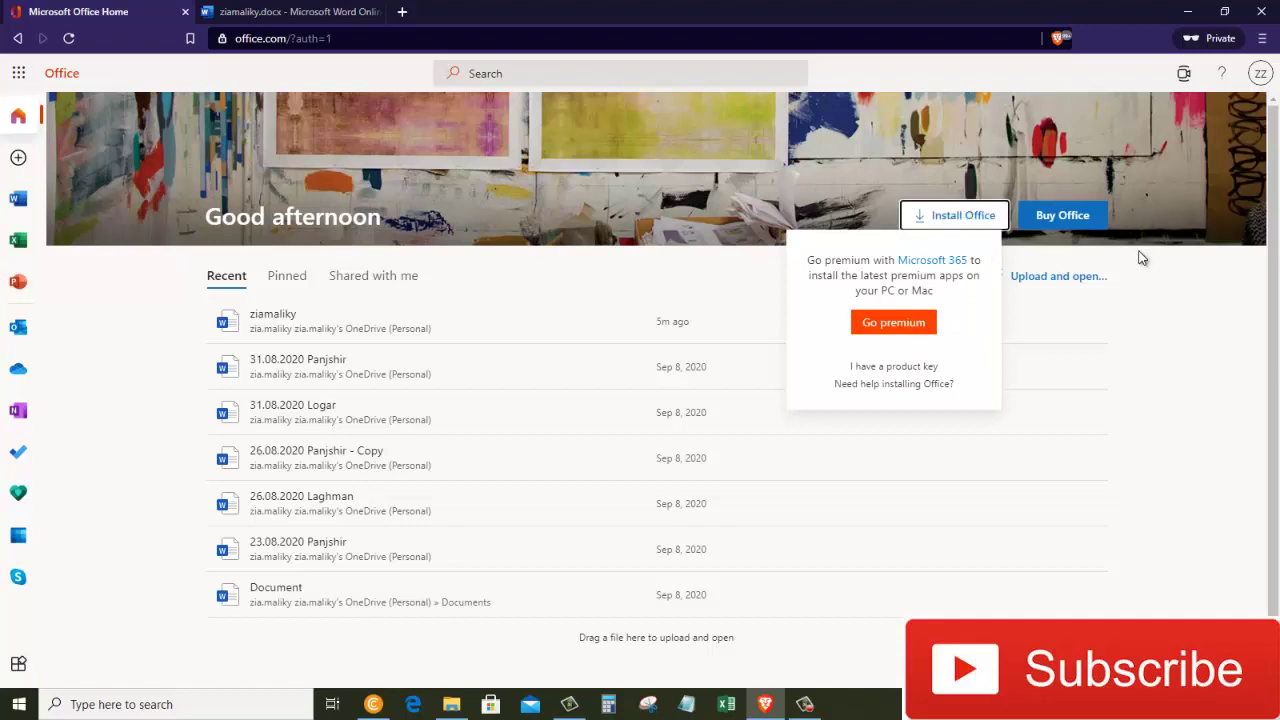
click(1121, 313)
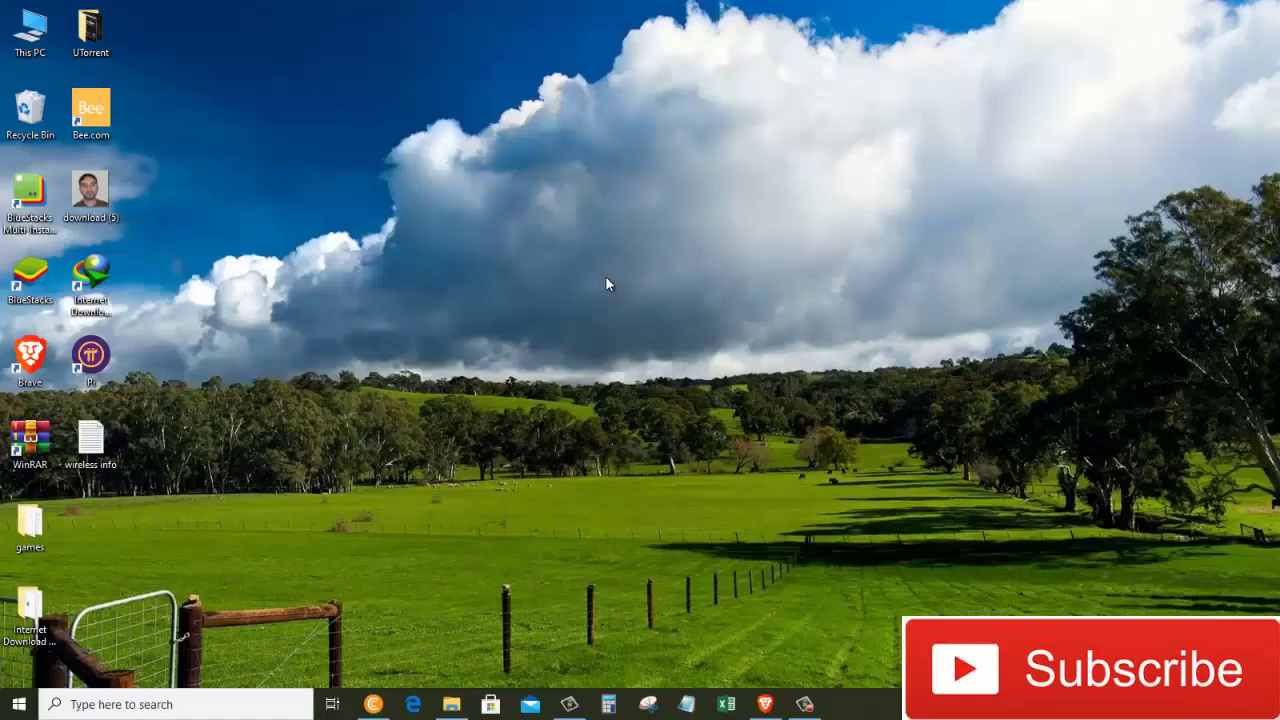
Refresh the desktop, then search 'off' in Windows and launch the Office app.
right_click(606, 279)
click(650, 326)
click(160, 704)
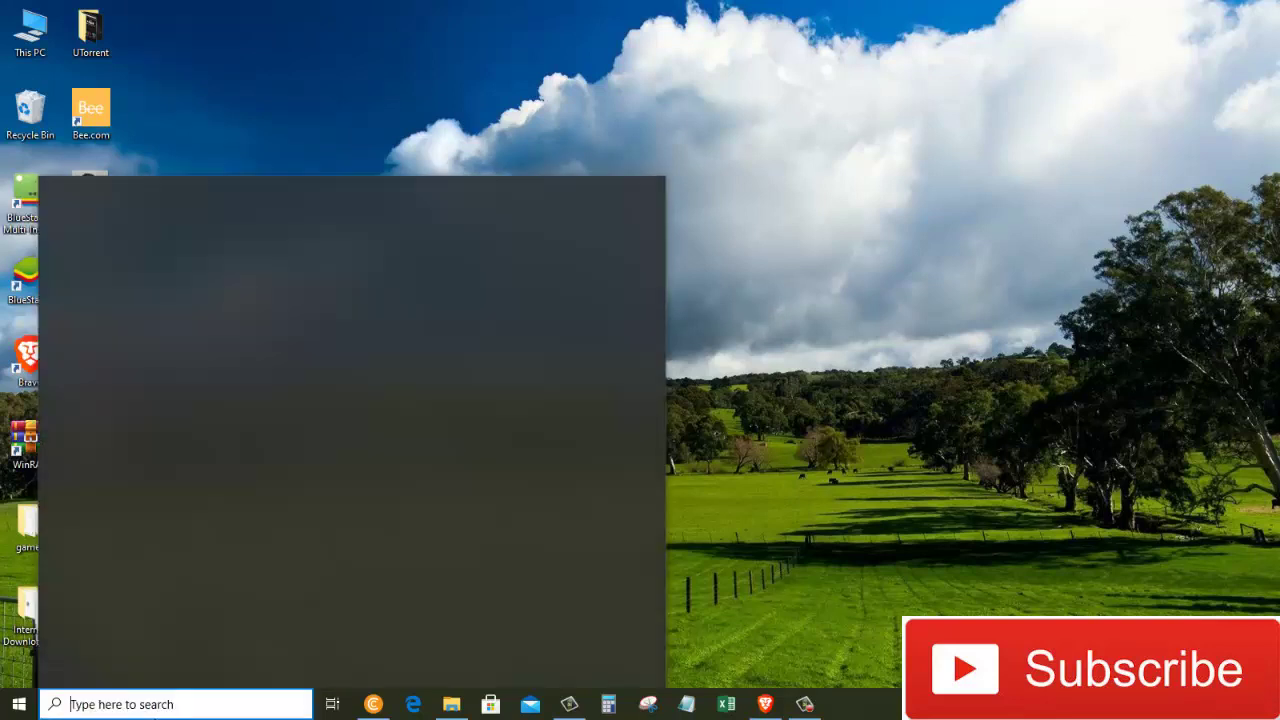
text(o)
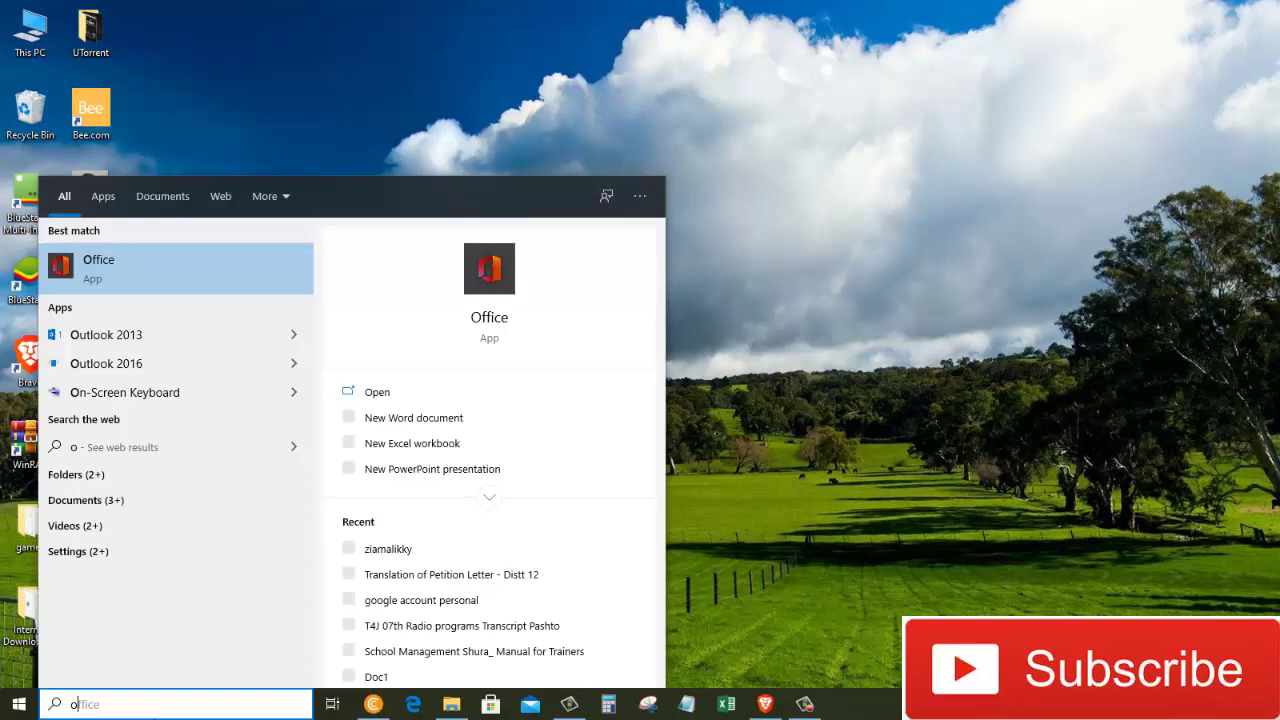
text(ff)
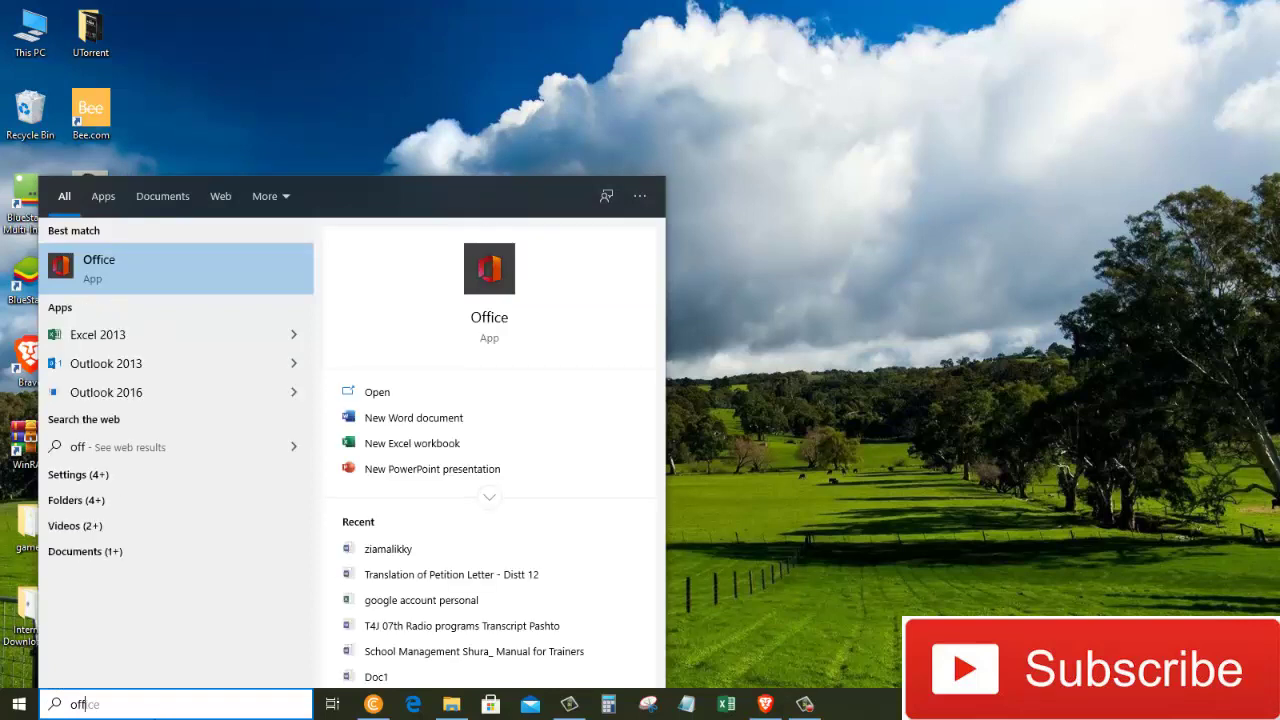
click(143, 271)
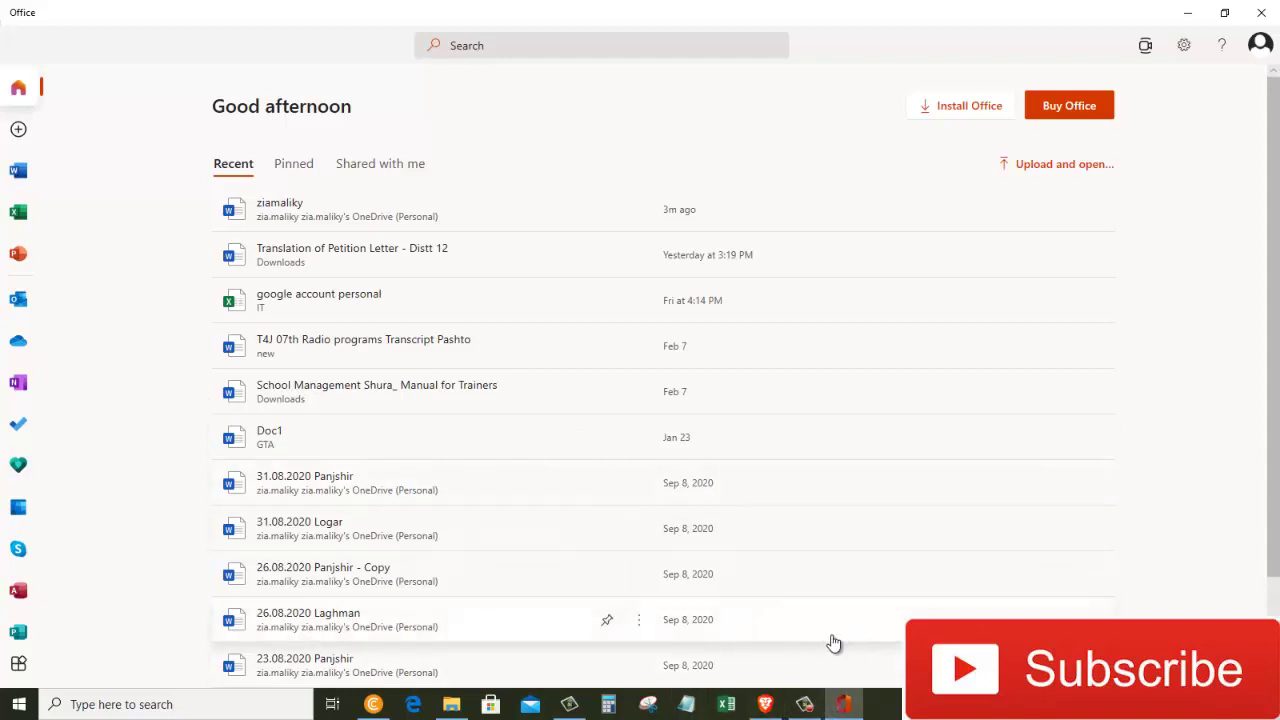
Wait for the Office desktop app's home page to list ziamaliky under Recent.
mouse_move(804, 704)
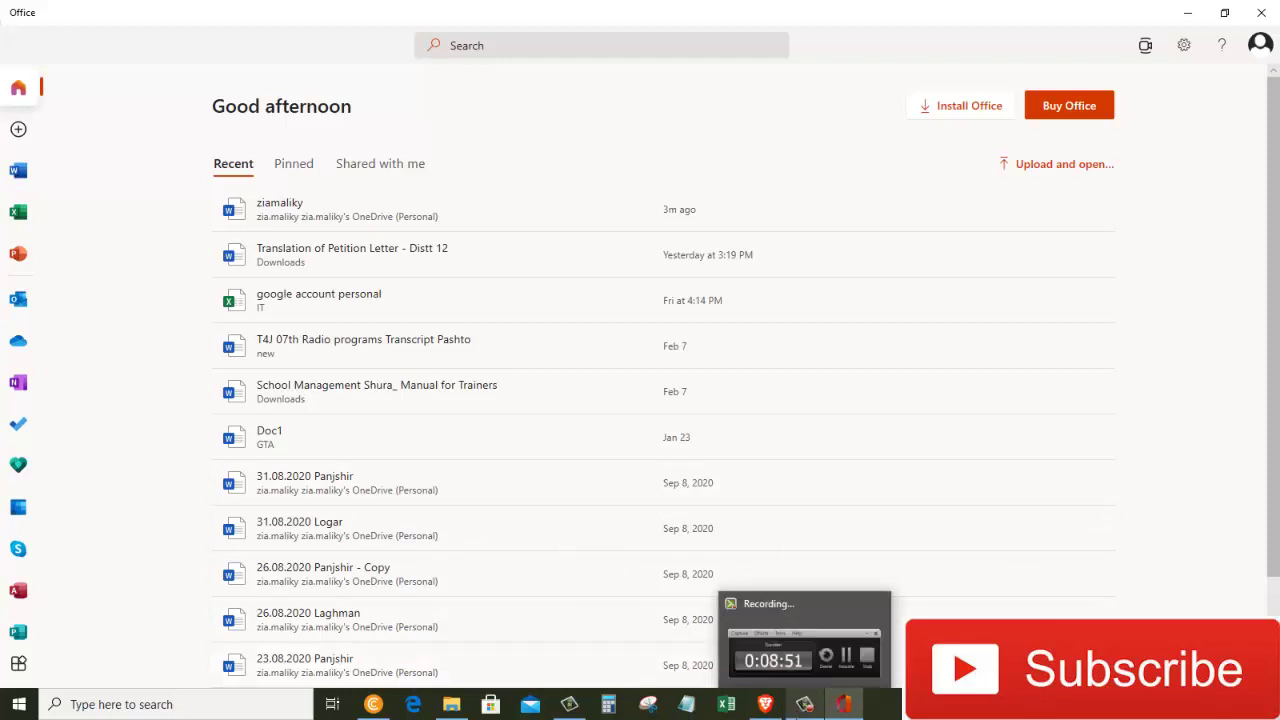